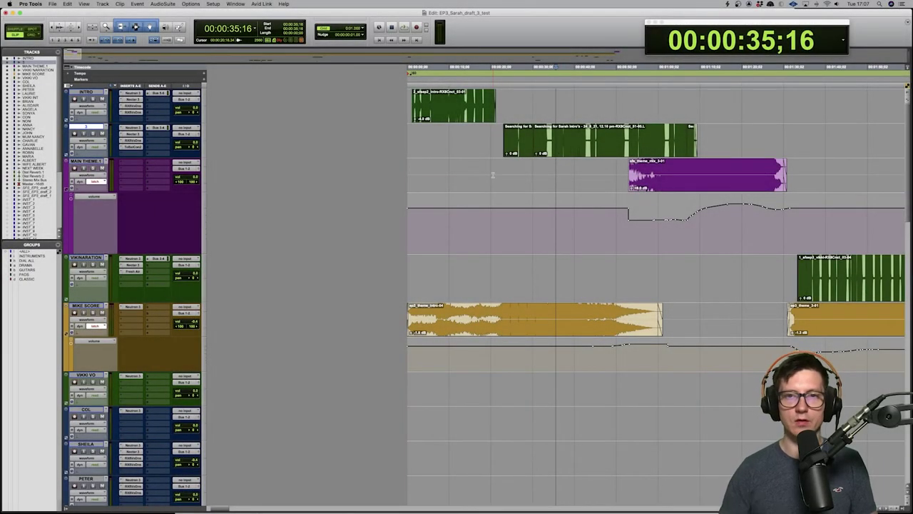
Play the clips on the second voice track from 00:00:22;29
click(497, 127)
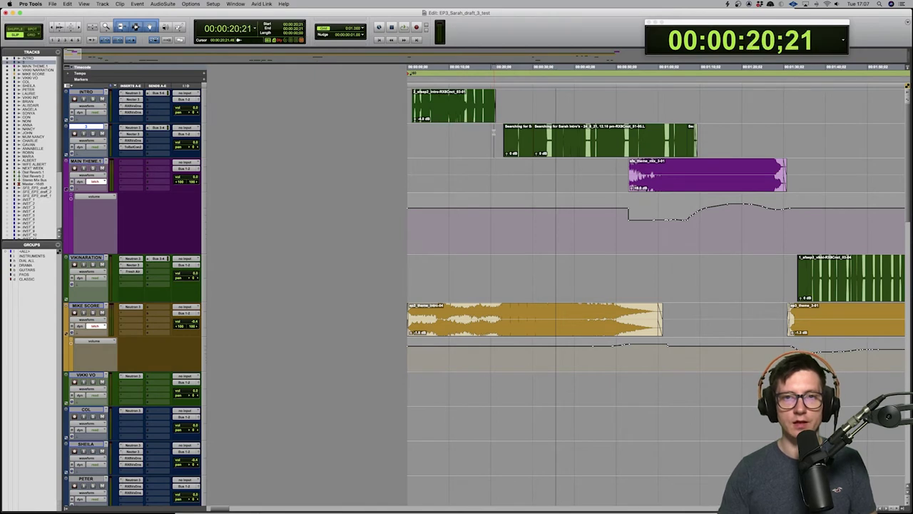
key(super+bracketright)
key(super+bracketright)
key(super+bracketright)
key(super+bracketleft)
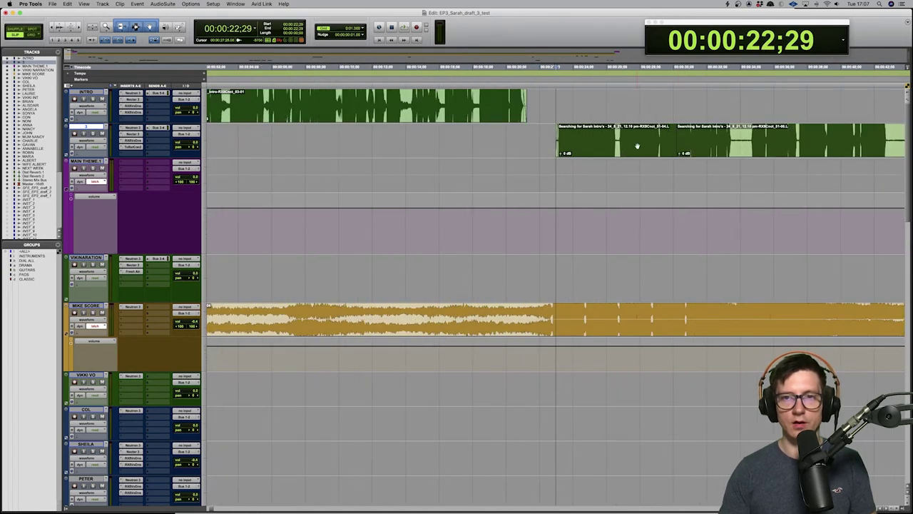
scroll(637, 146, right, 5)
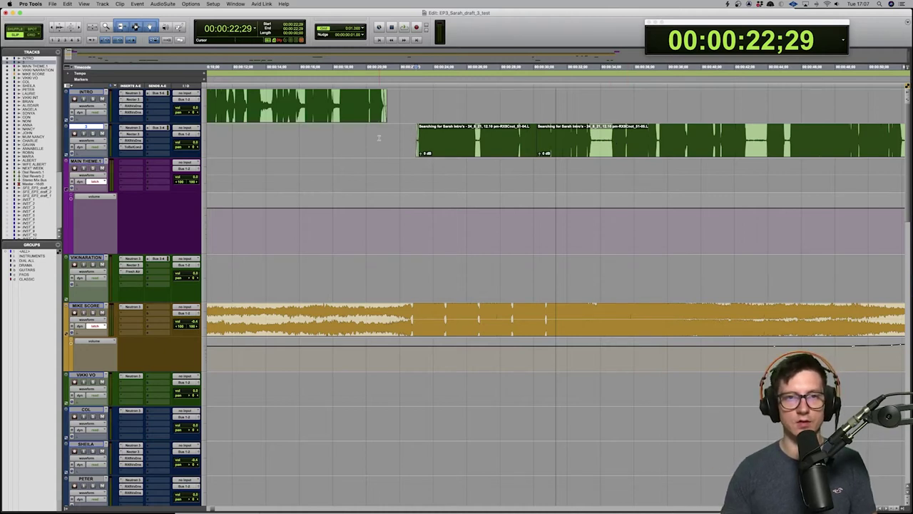
key(space)
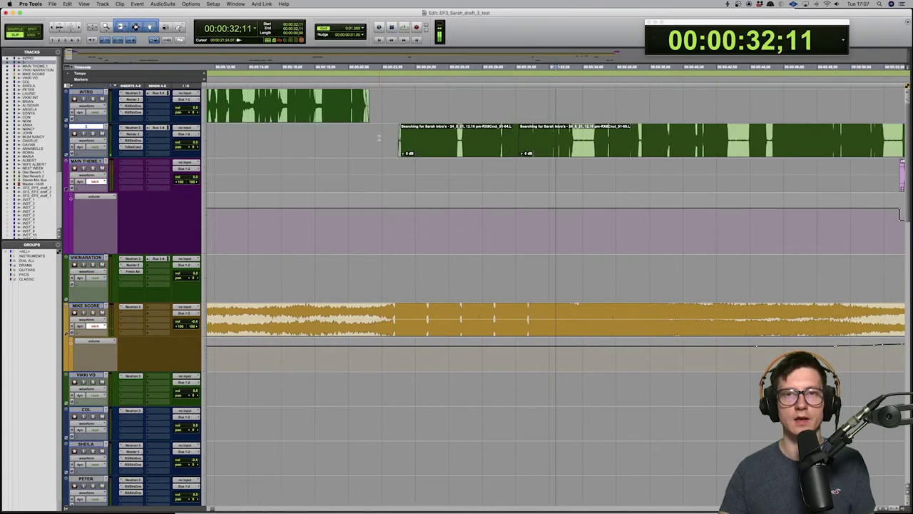
Play the INTRO track's voice clip with the score from about 10 seconds on the timeline
scroll(378, 137, left, 5)
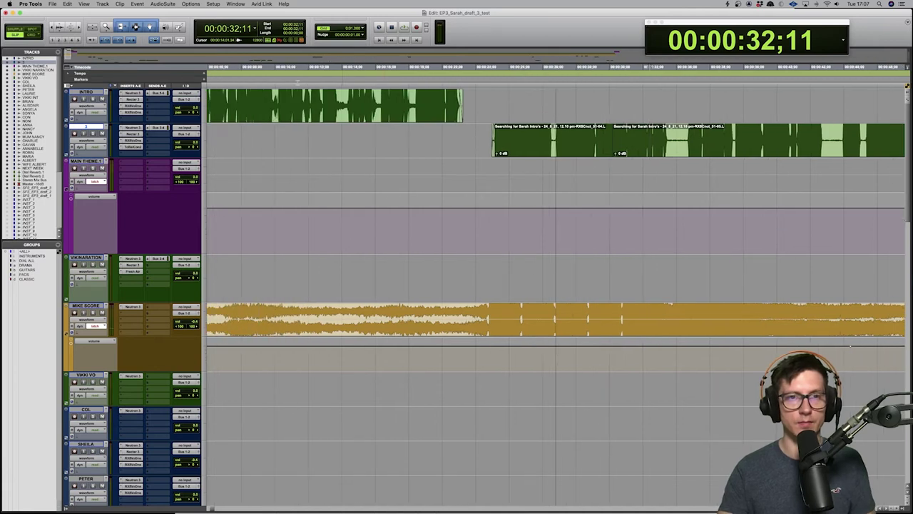
click(279, 97)
key(space)
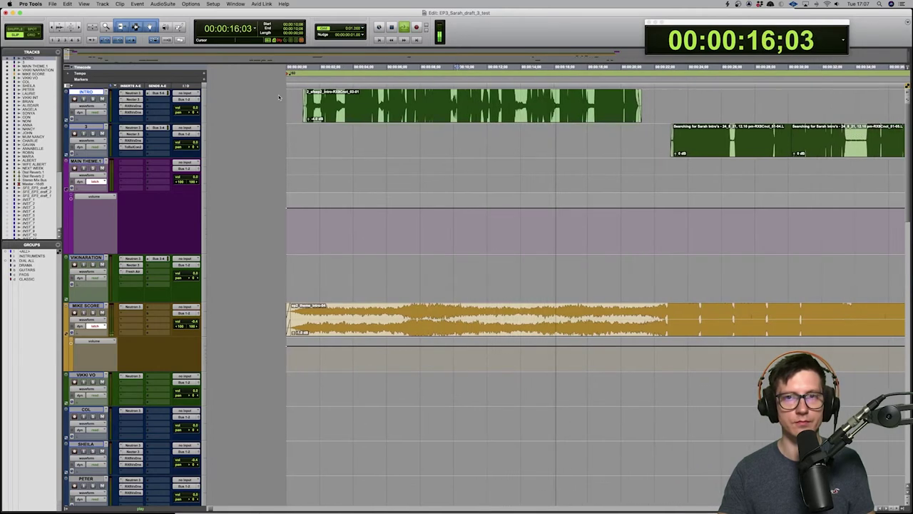
Play the narration track with the score beneath it, starting inside the first narration clip
scroll(279, 95, right, 10)
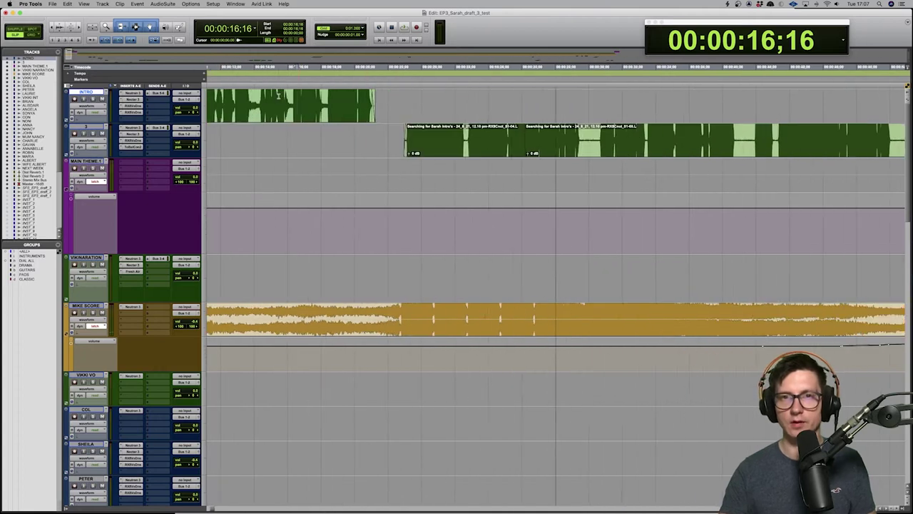
scroll(278, 95, right, 10)
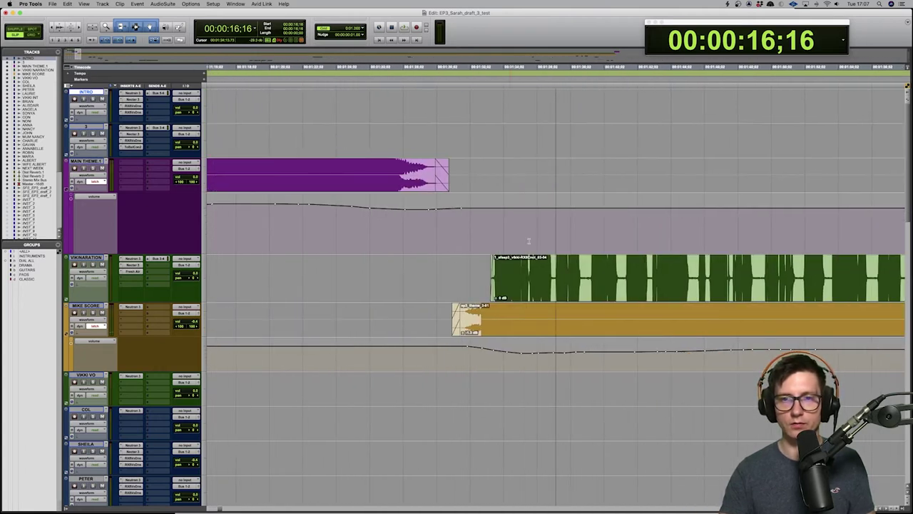
click(586, 278)
key(space)
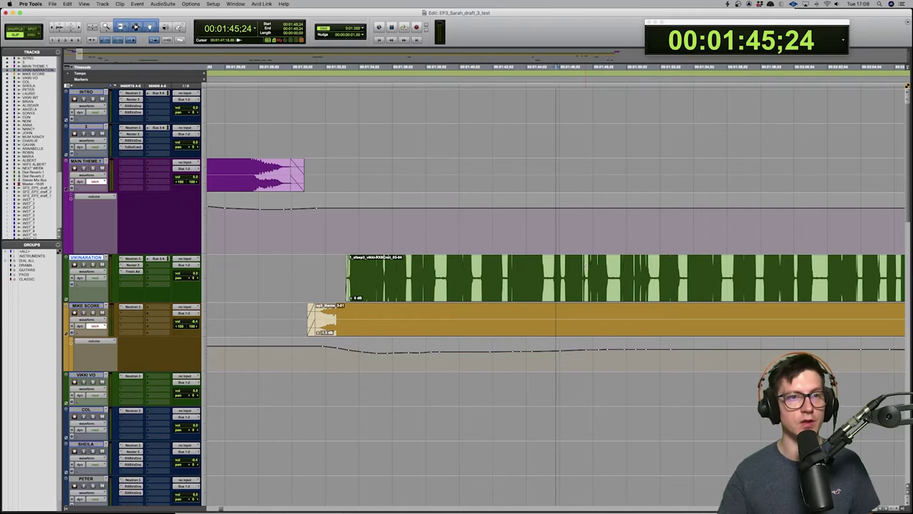
Examine the Stereo Mix Bus and Master tracks' inserts and compare their routing with the voice tracks' Bus 1-2 outputs
scroll(124, 120, down, 20)
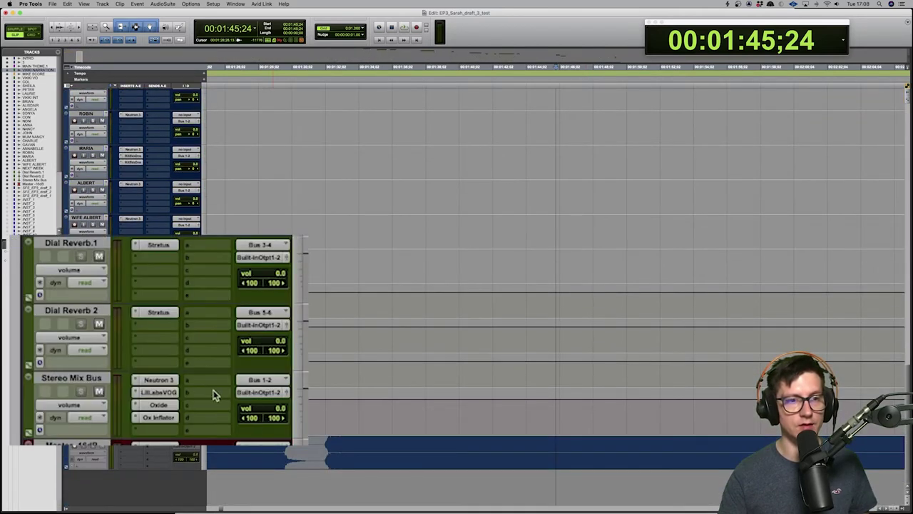
click(91, 358)
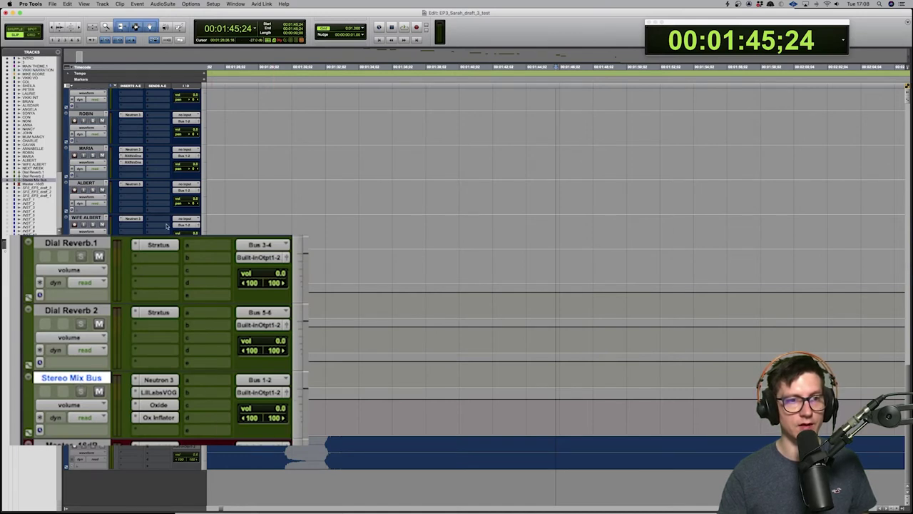
scroll(166, 226, up, 20)
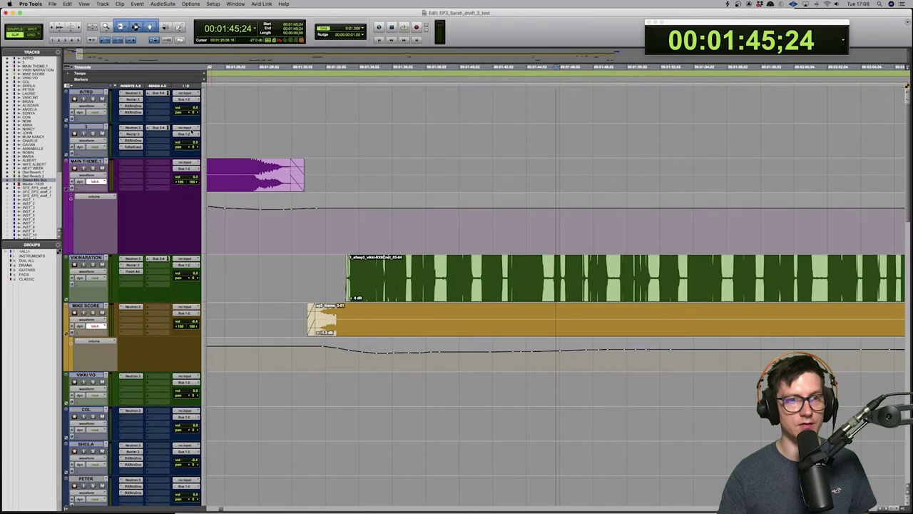
scroll(182, 222, down, 20)
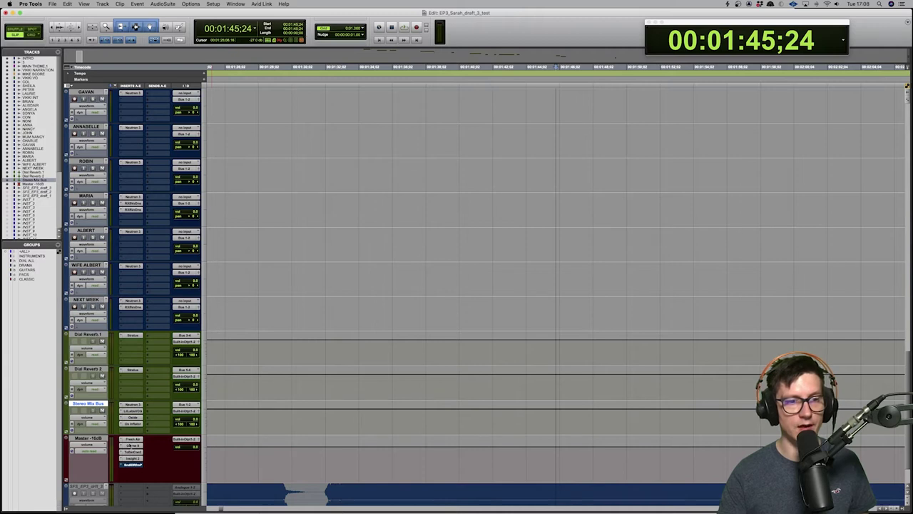
scroll(331, 397, up, 20)
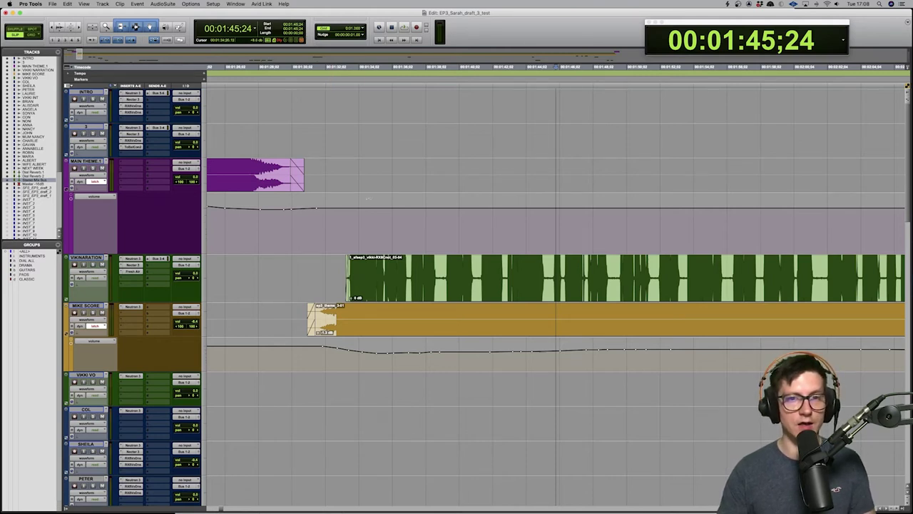
Mute the second voice track's Bus 3-4 send and play its clips from 00:00:22;29
key(super+bracketleft)
key(super+bracketleft)
key(super+bracketleft)
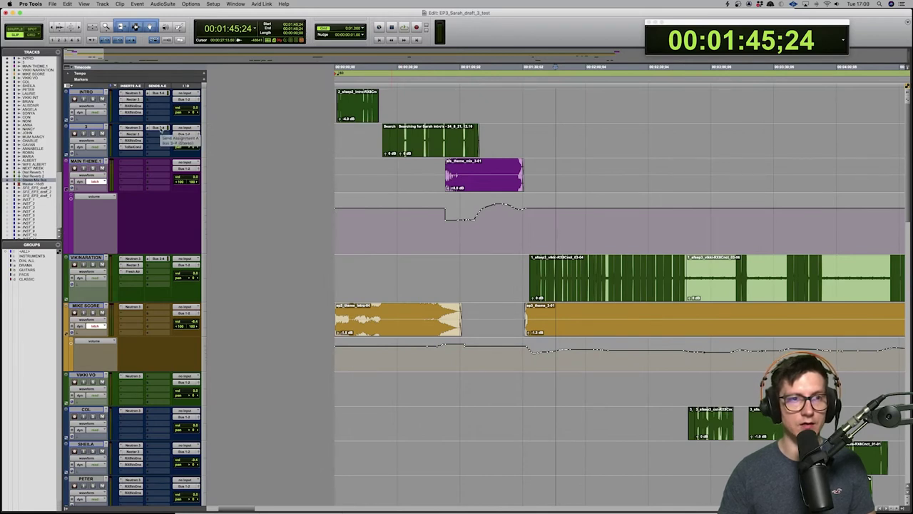
click(160, 128)
click(374, 133)
key(space)
key(super+bracketright)
key(super+bracketright)
key(super+bracketright)
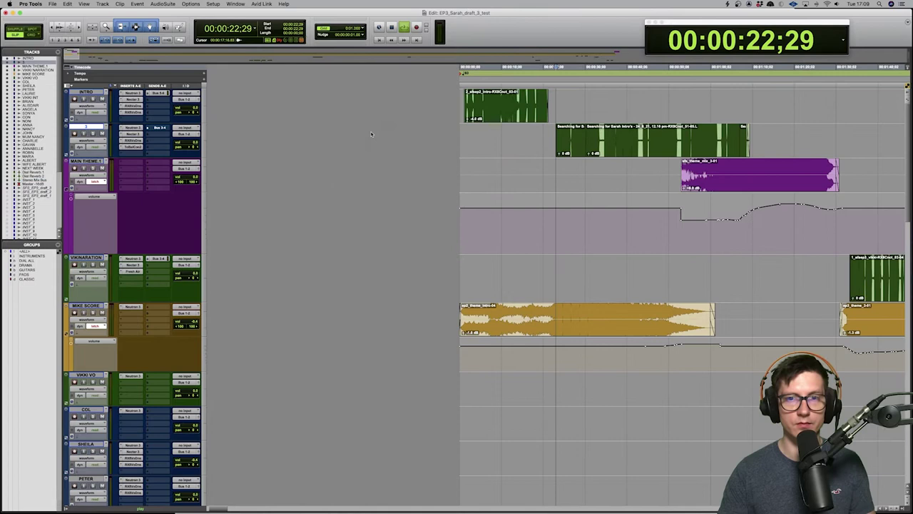
key(super+bracketleft)
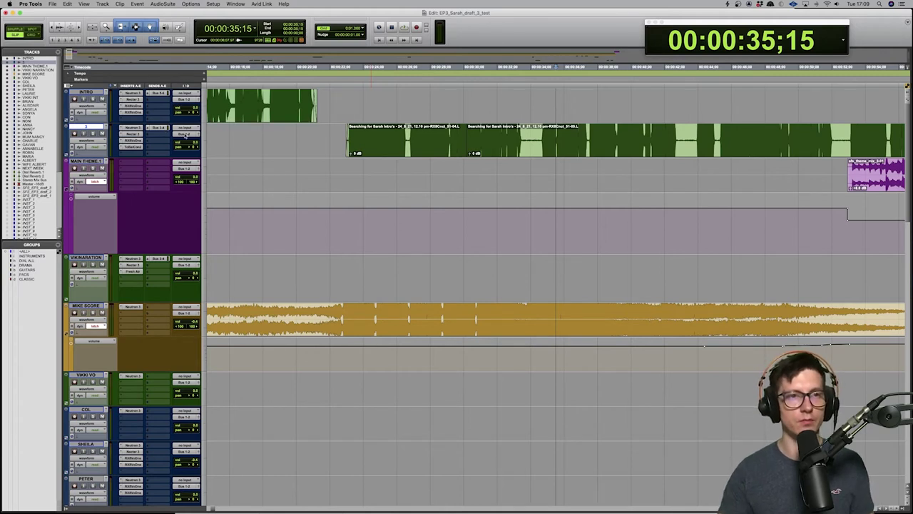
Audition the second voice track routed directly to Built-in Output 1-2 (Stereo), and return its output to Bus 1-2
click(184, 134)
mouse_move(191, 134)
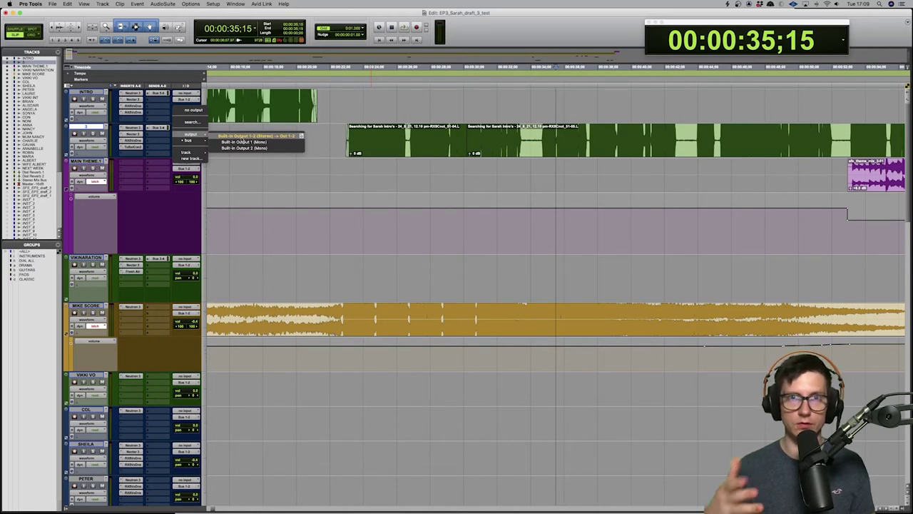
click(369, 129)
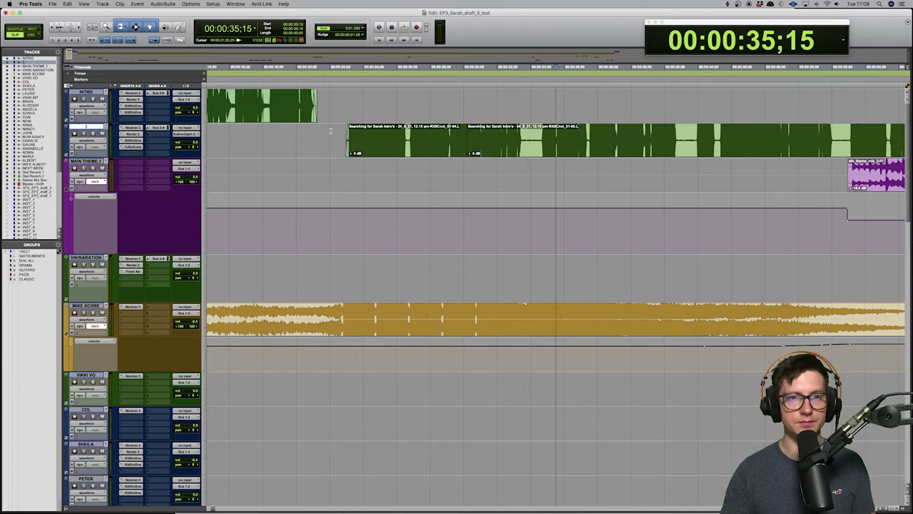
click(330, 131)
key(space)
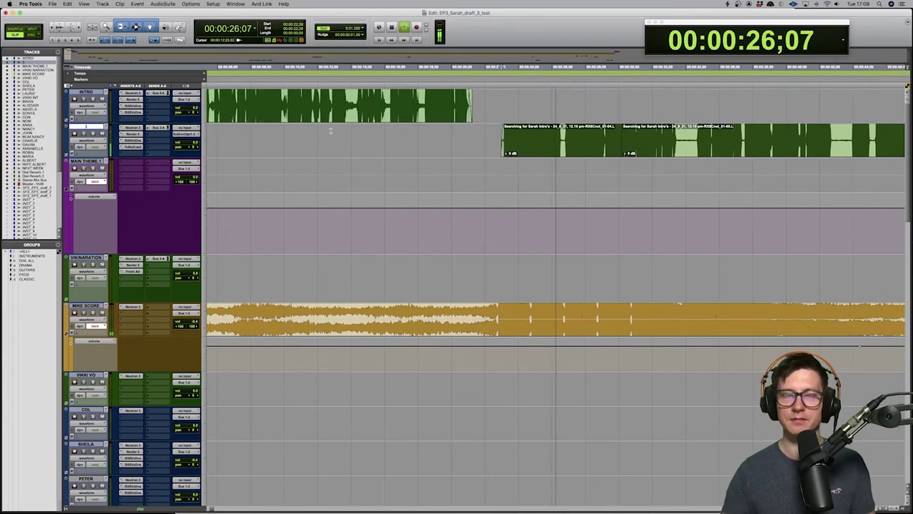
click(183, 135)
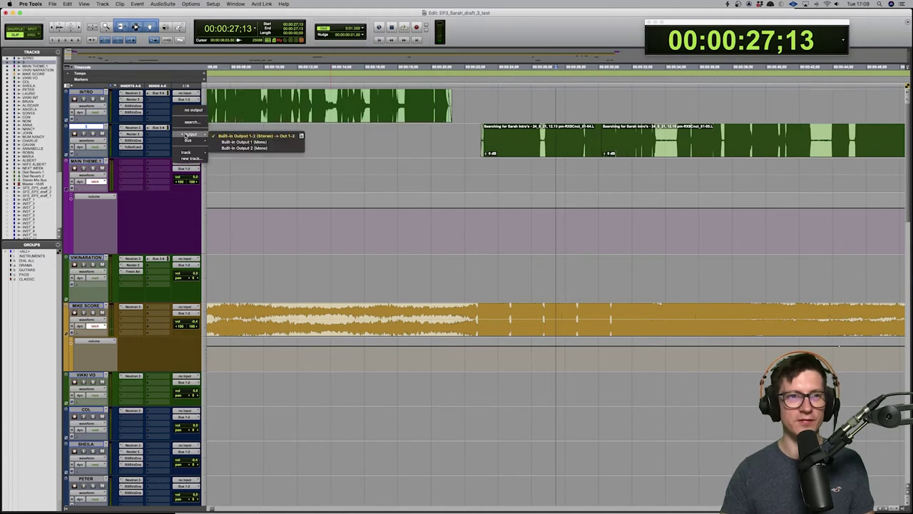
click(247, 144)
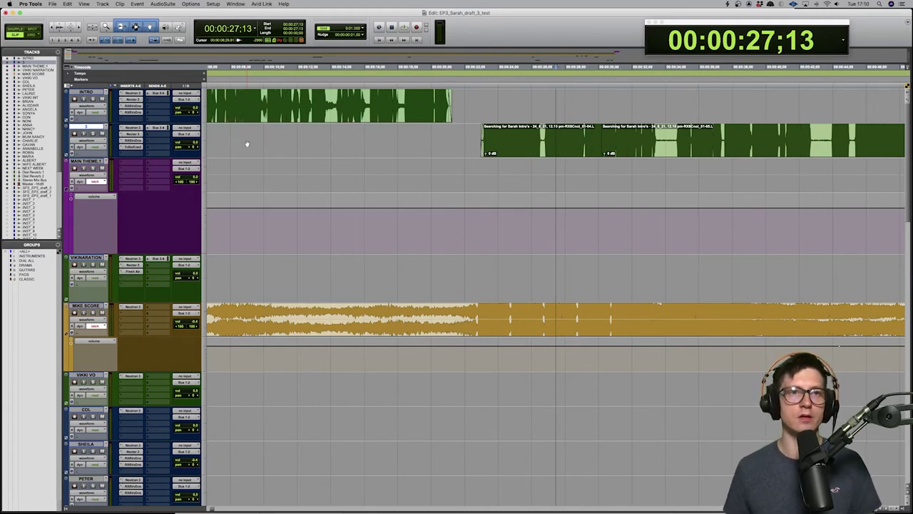
Check the Delay Compensation option, and show the Mix window enlarged with the floating big counter closed
click(199, 4)
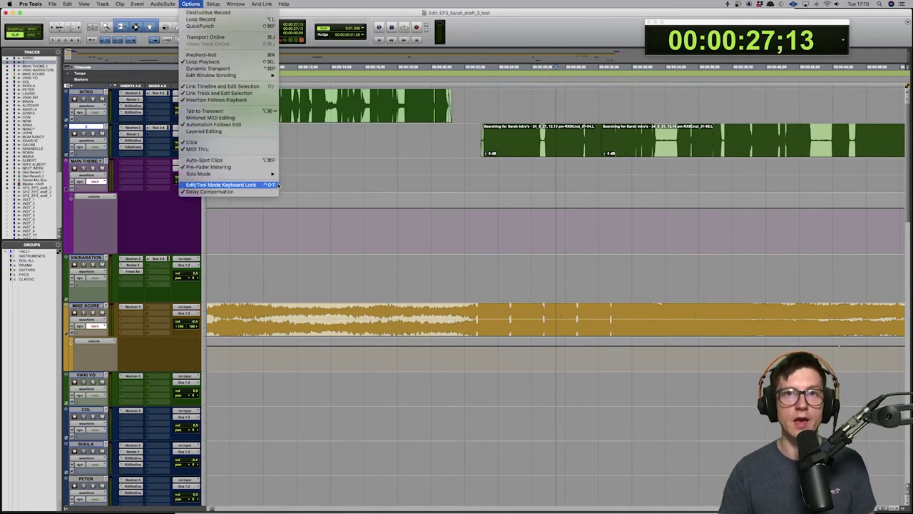
click(502, 37)
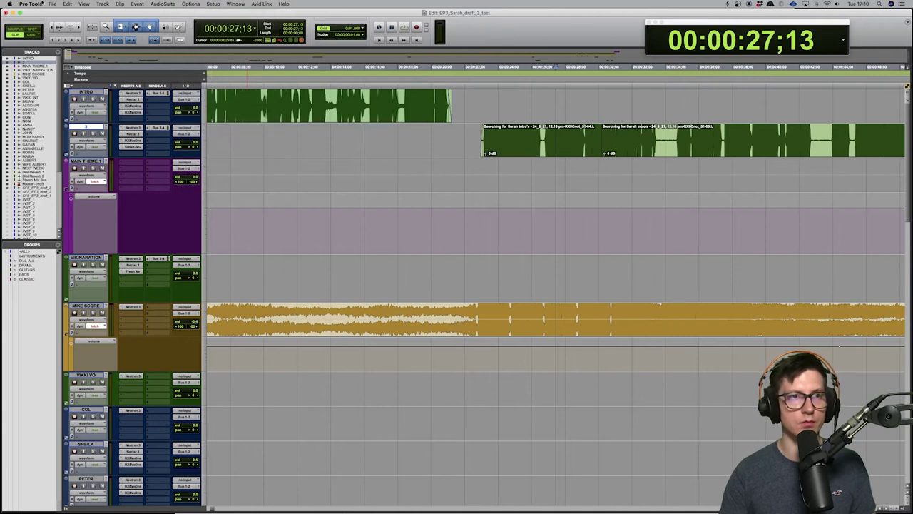
key(super+equal)
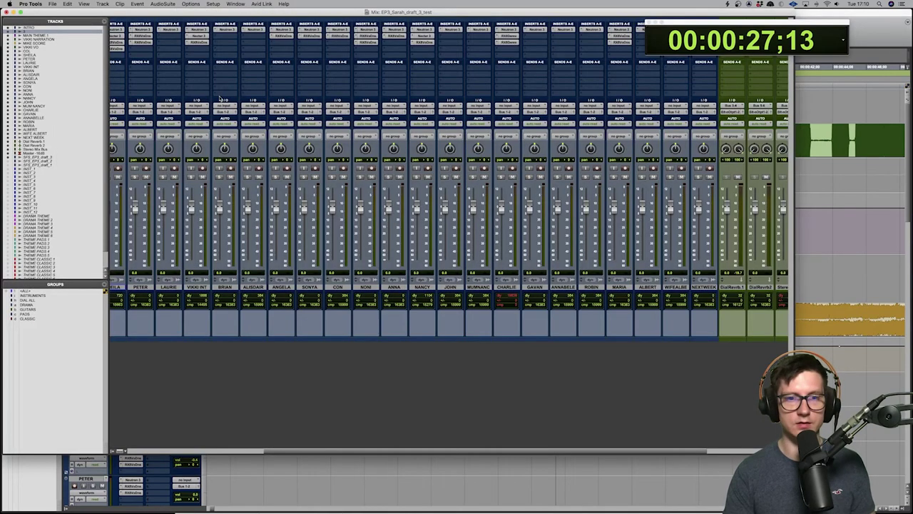
click(649, 22)
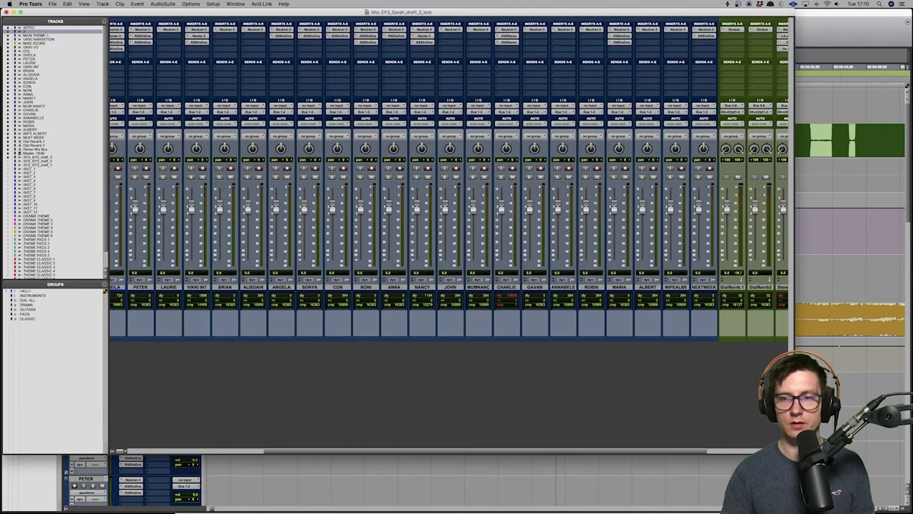
drag(792, 453, 887, 508)
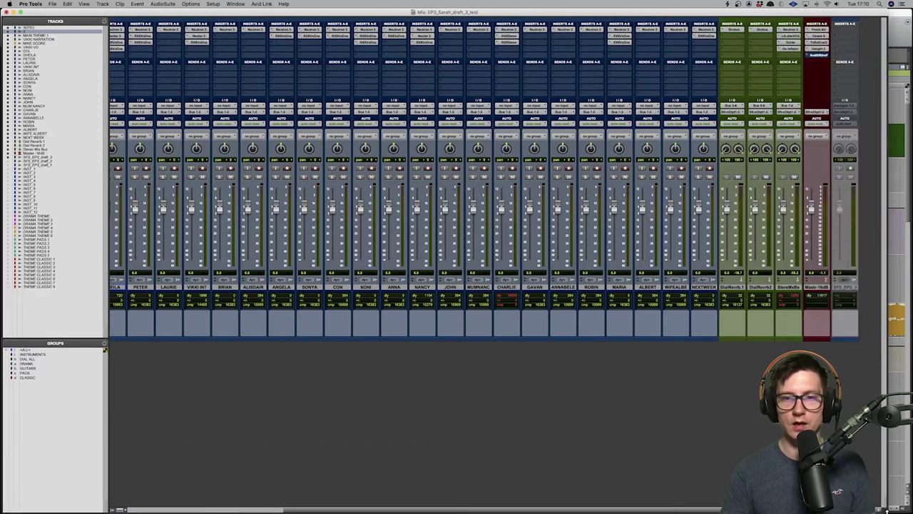
Examine the delay readouts of the red-flagged dialogue channel and the Stereo Mix Bus, plus the dialogue channel's RX inserts
click(507, 287)
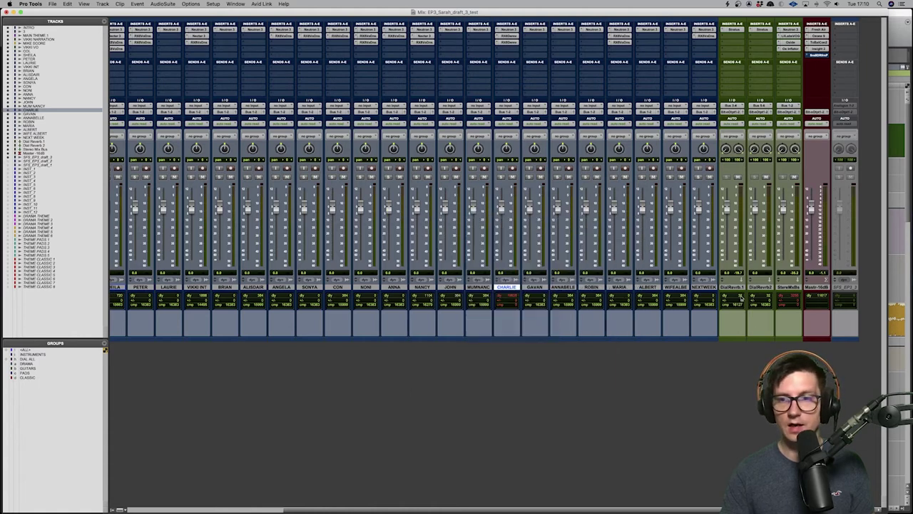
click(788, 287)
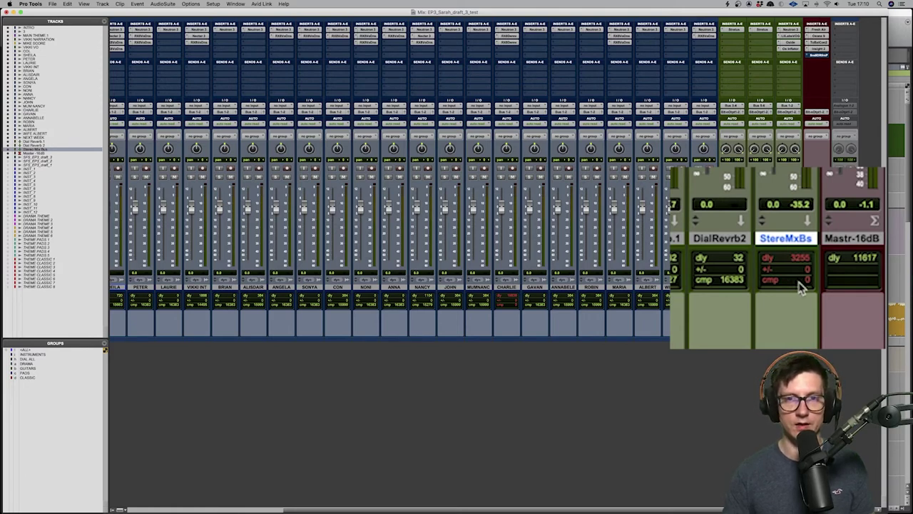
click(513, 40)
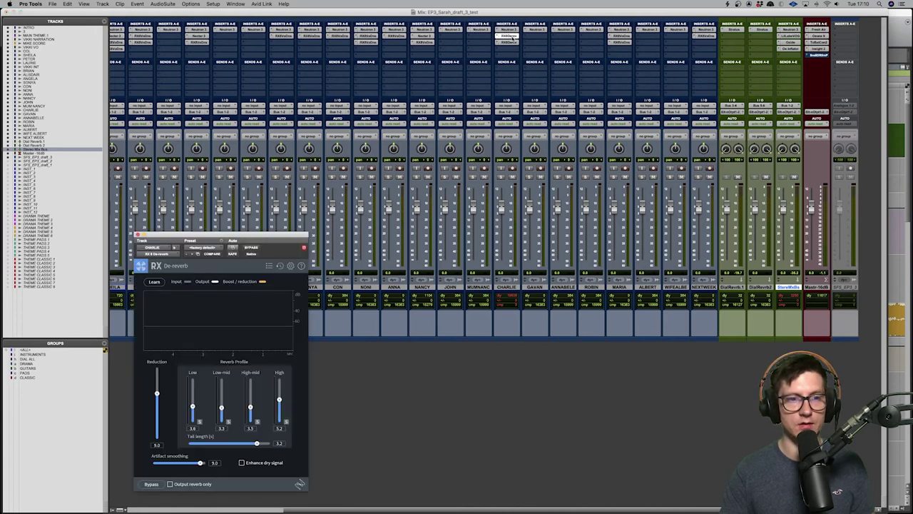
click(512, 39)
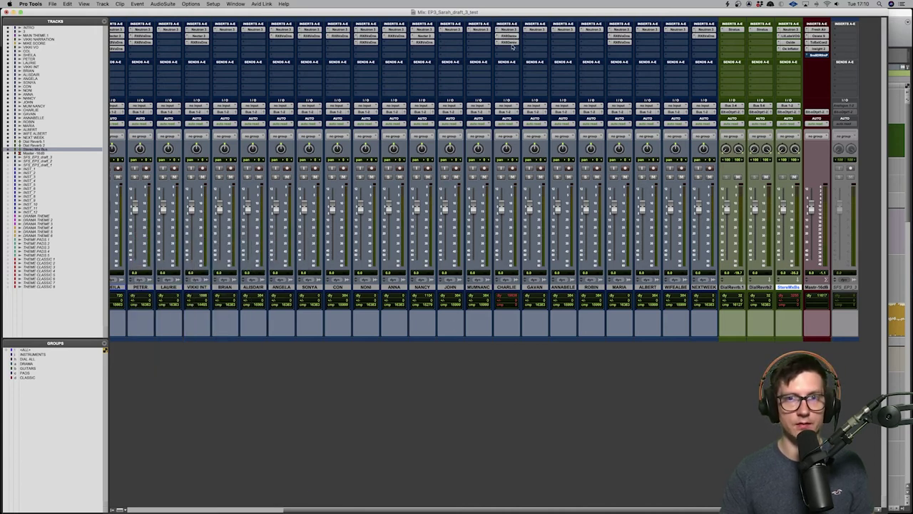
click(508, 42)
click(508, 42)
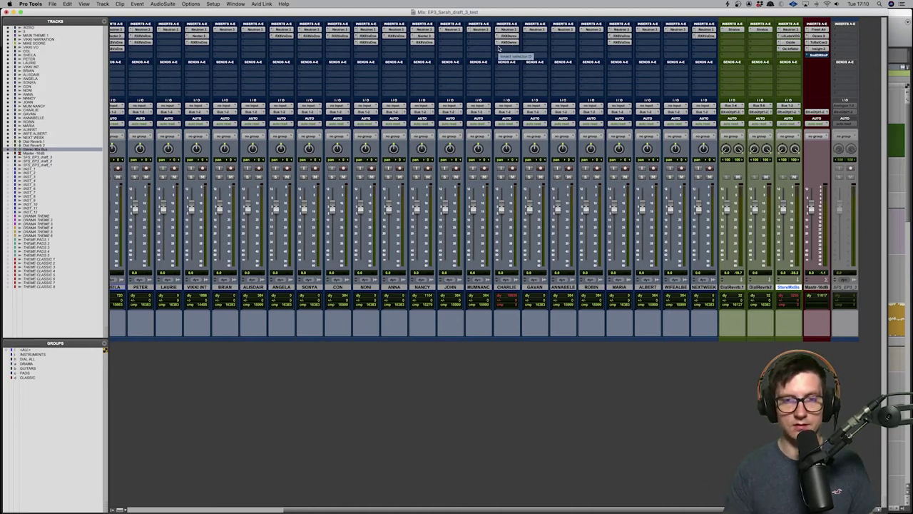
Return to the Edit window and inspect the Oxide tape plug-in inserted on the Stereo Mix Bus, closing it again
key(super+equal)
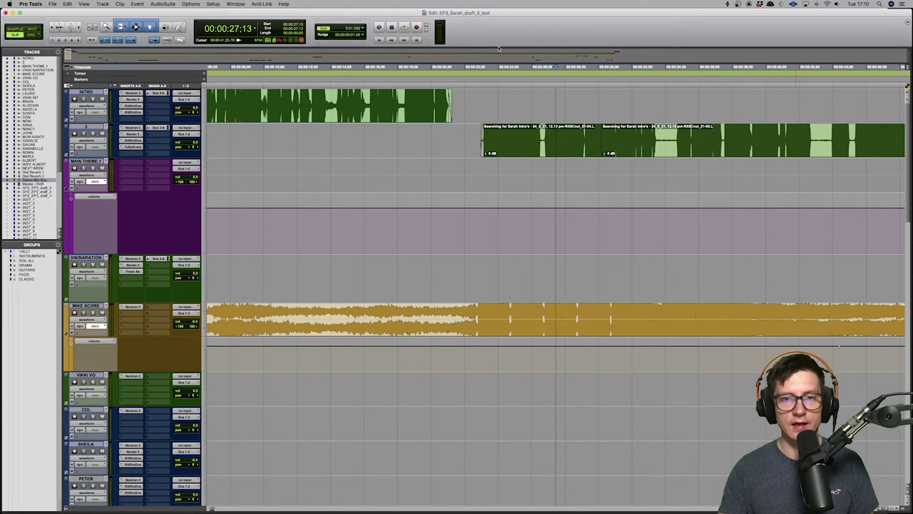
scroll(370, 267, right, 10)
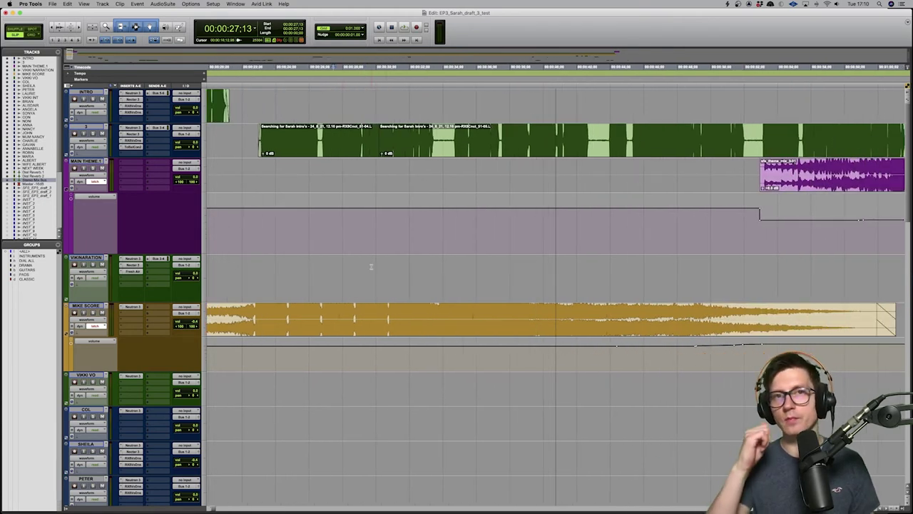
scroll(370, 267, down, 20)
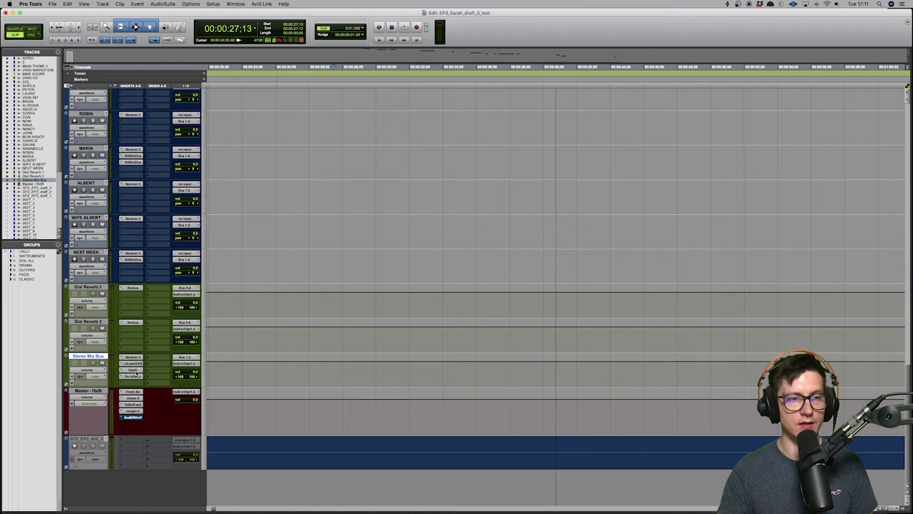
click(134, 371)
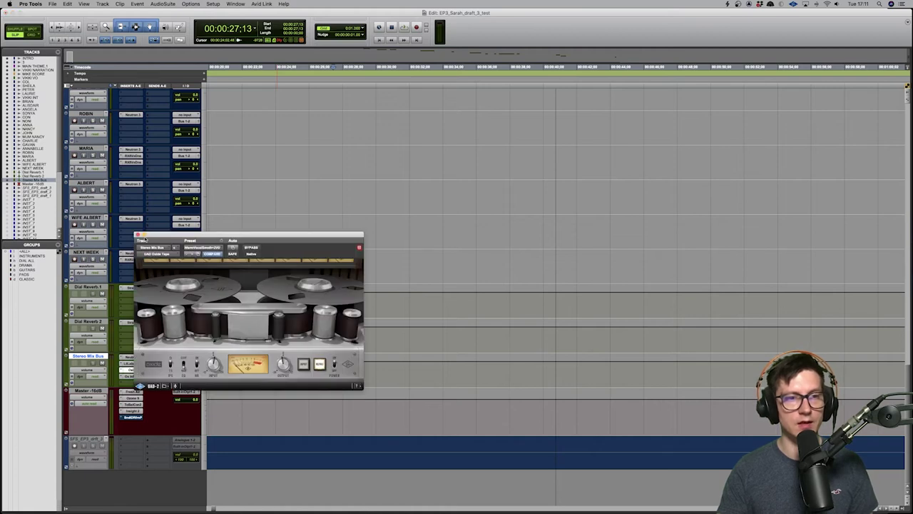
click(139, 234)
Audition the second voice track from 00:00:34;12 against the music, and stop playback
scroll(484, 284, up, 15)
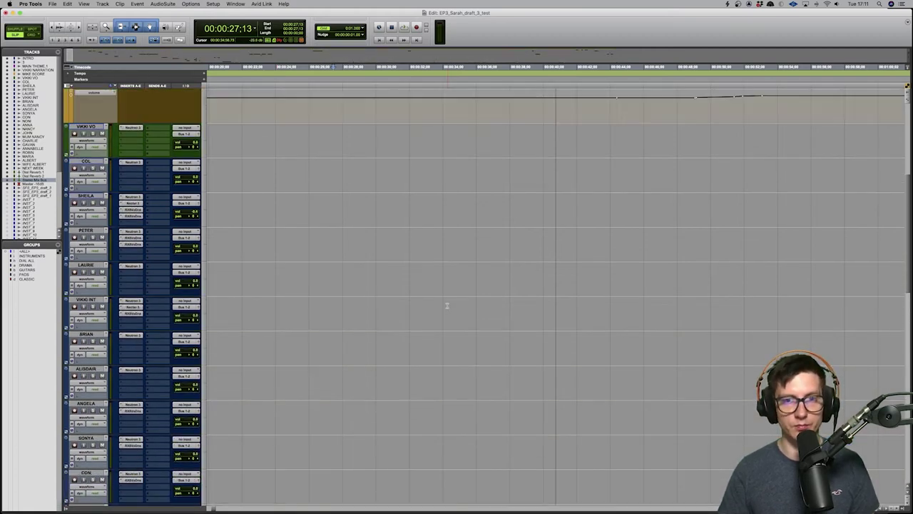
click(450, 131)
key(space)
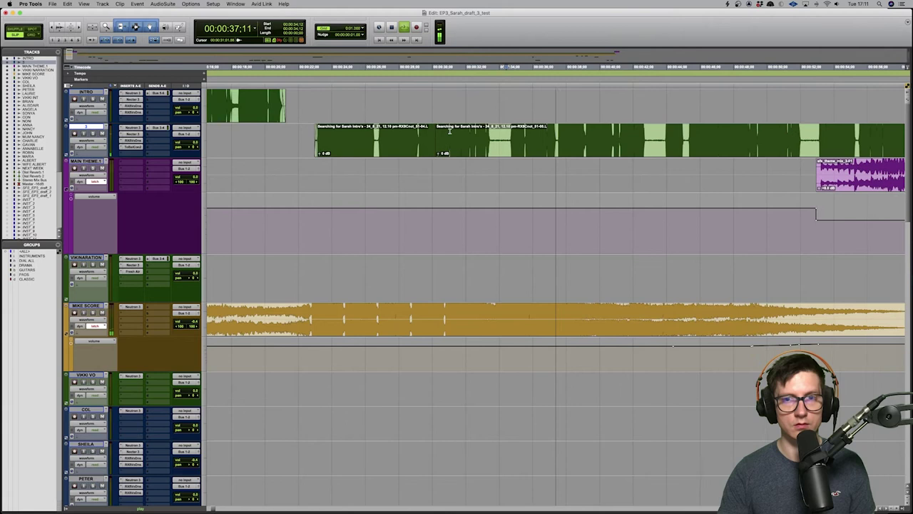
key(space)
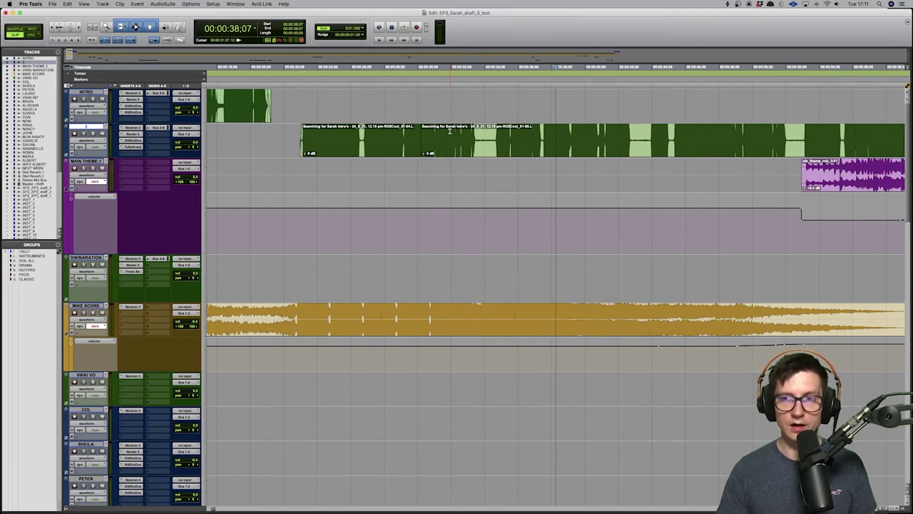
Review the Playback Engine settings, including the H/W buffer size, and close them
key(super+bracketleft)
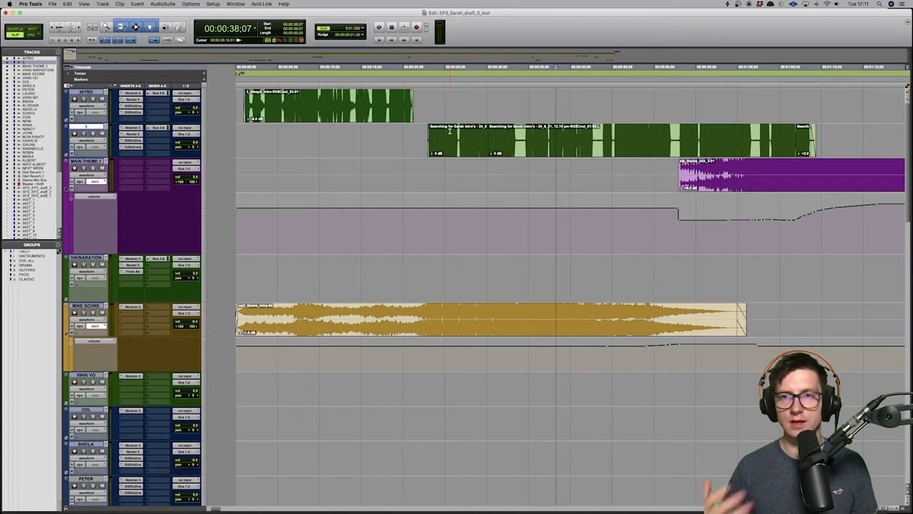
click(213, 4)
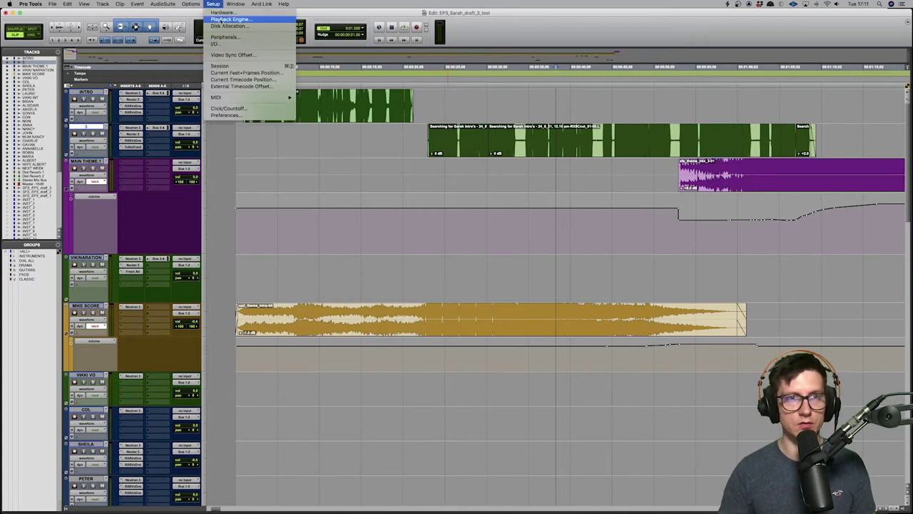
click(221, 20)
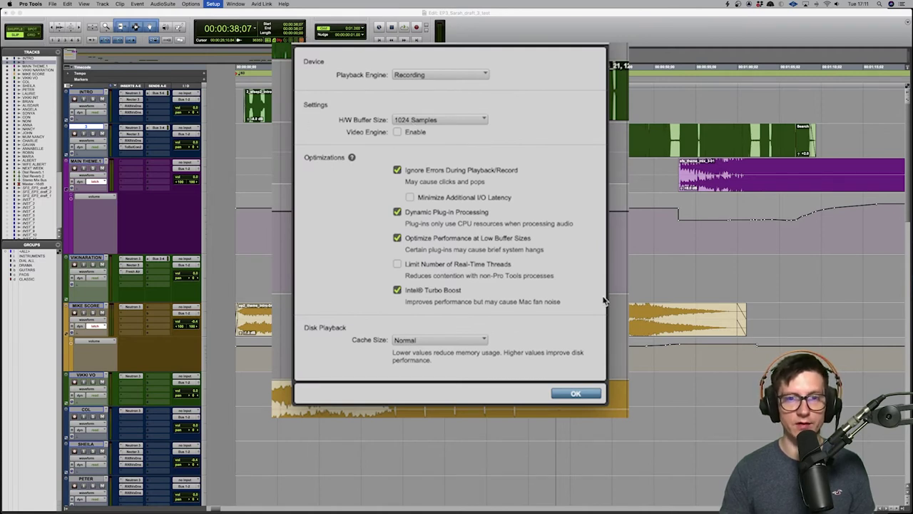
click(576, 395)
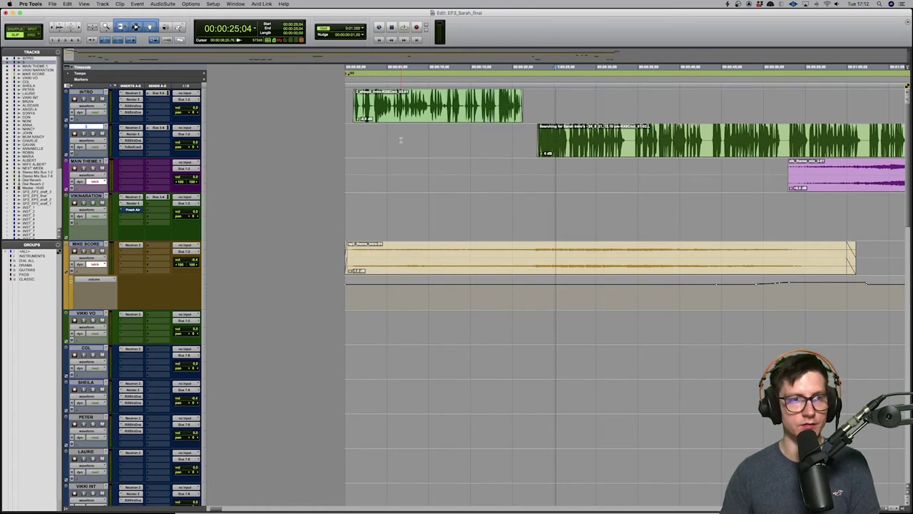
Examine the inserts and bus inputs of Stereo Mix Bus1-2 and Stereo Mix Bus7-8 in the EP3_Sarah_final session
scroll(401, 139, right, 3)
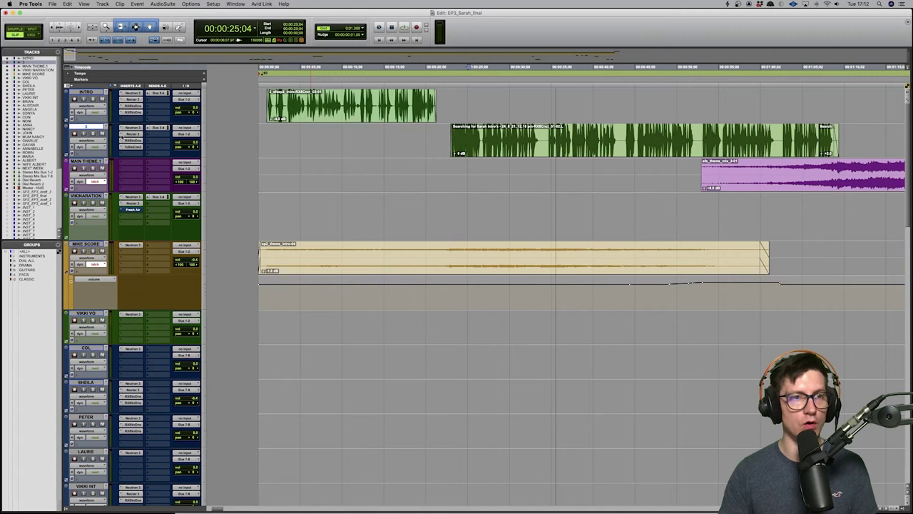
scroll(121, 138, down, 15)
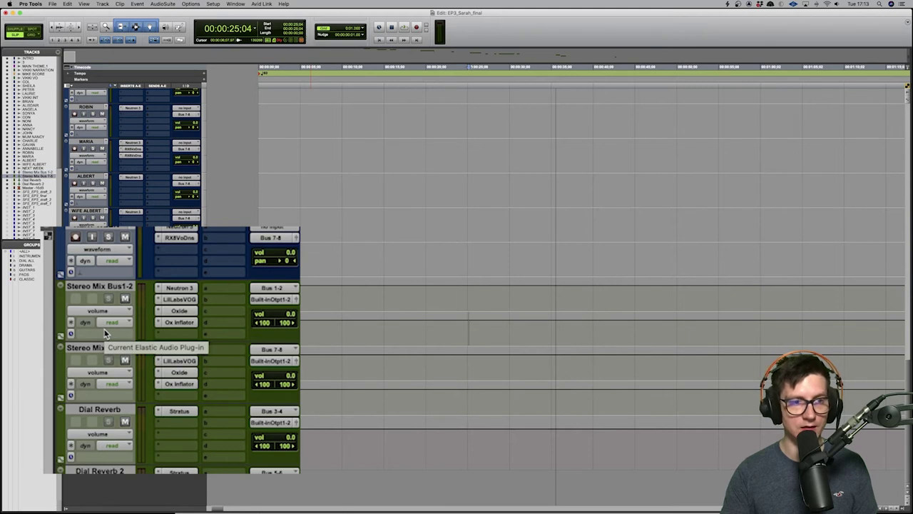
click(90, 347)
click(99, 286)
click(107, 347)
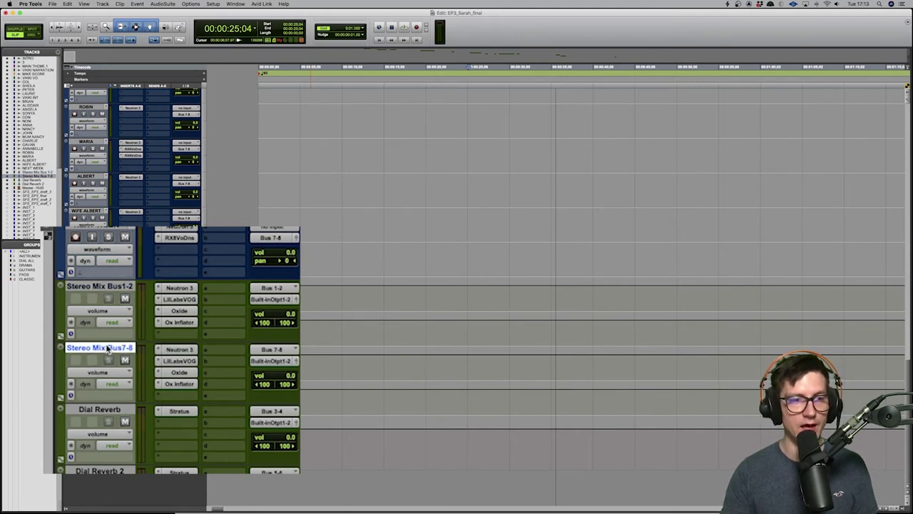
Trace the Bus 1-2 routing from the intro, theme, narration, score and voice-over tracks to Stereo Mix Bus1-2
scroll(284, 289, up, 10)
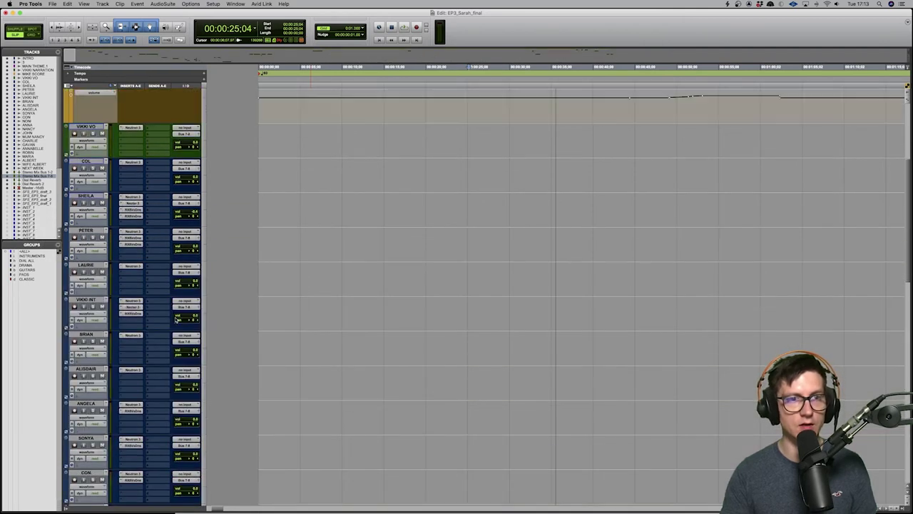
click(84, 92)
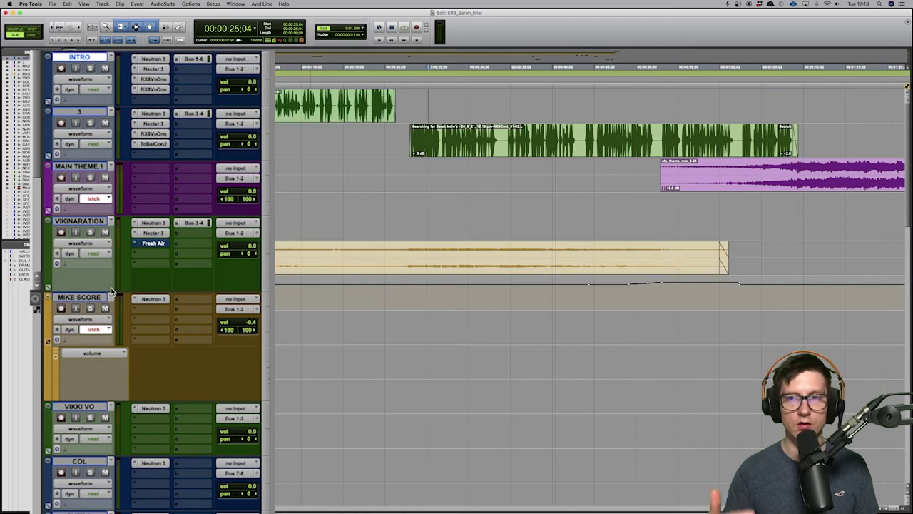
scroll(271, 110, right, 10)
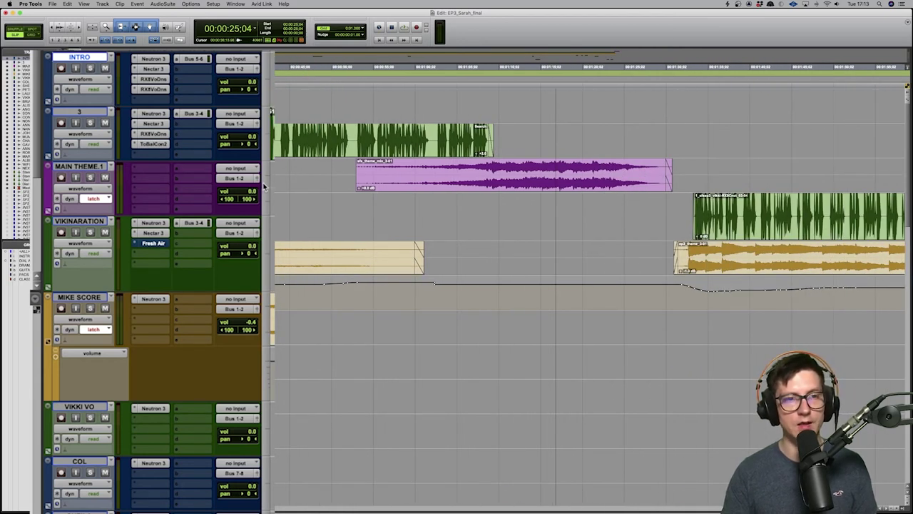
click(84, 408)
key(alt+ctrl+Down)
scroll(143, 321, down, 10)
click(89, 281)
Select all the blue dialogue tracks down to NEXT WEEK and trace their Bus 7-8 routing to Stereo Mix Bus7-8
scroll(88, 280, up, 15)
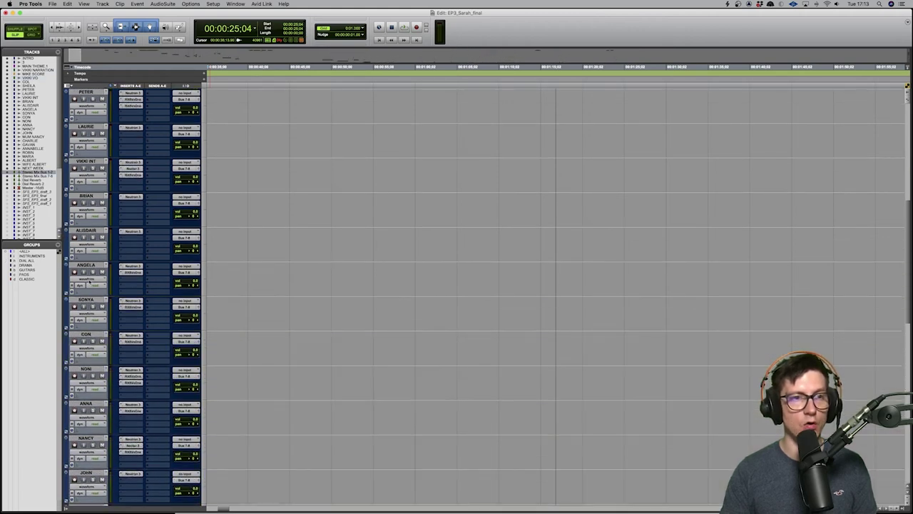
scroll(97, 335, down, 10)
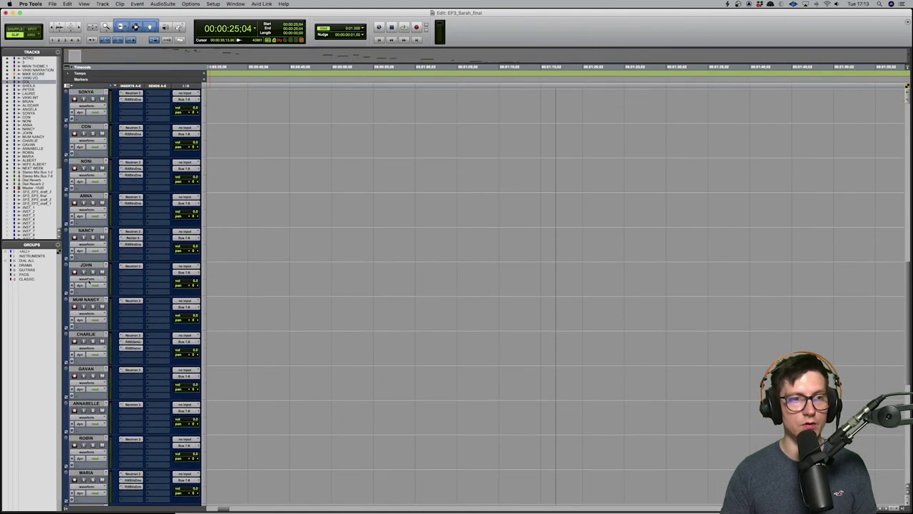
shift+click(97, 335)
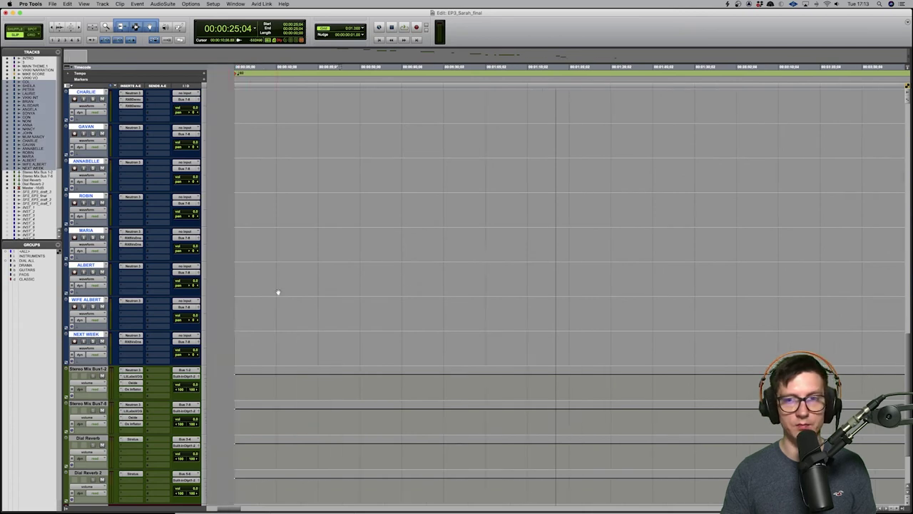
scroll(523, 286, up, 5)
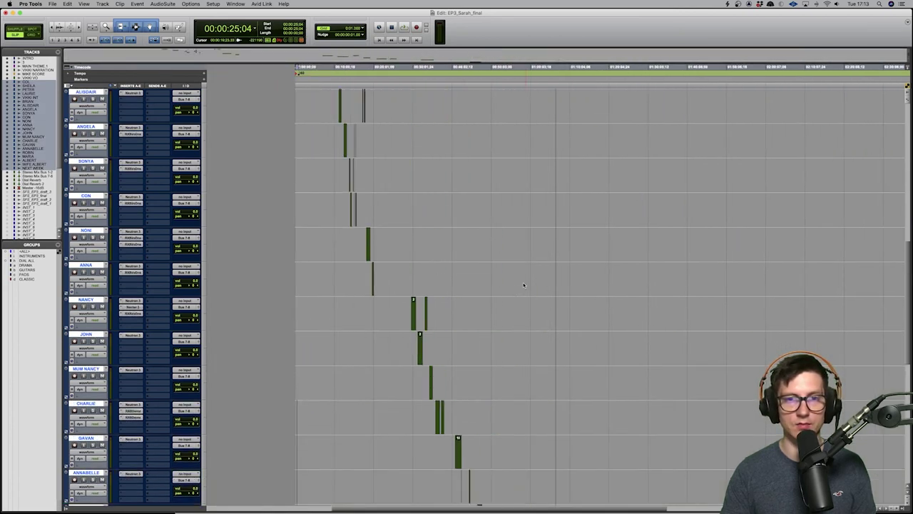
scroll(523, 286, down, 5)
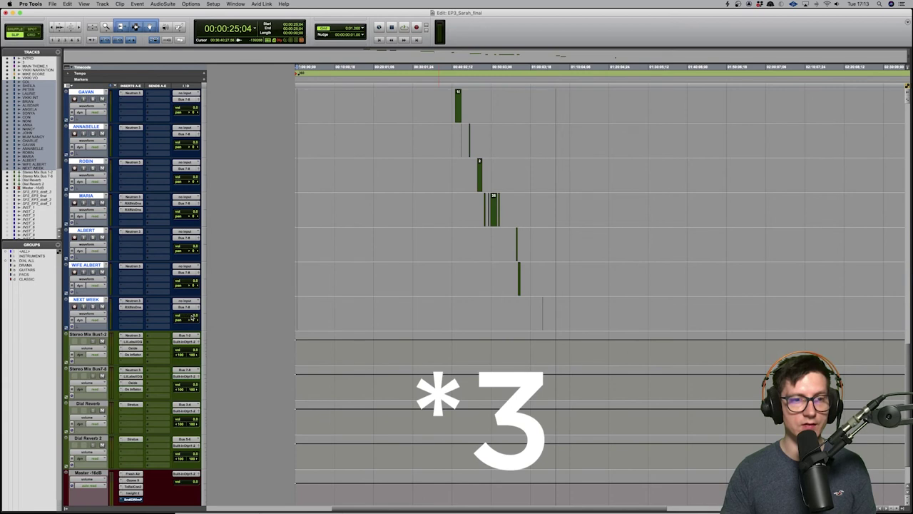
scroll(189, 311, down, 2)
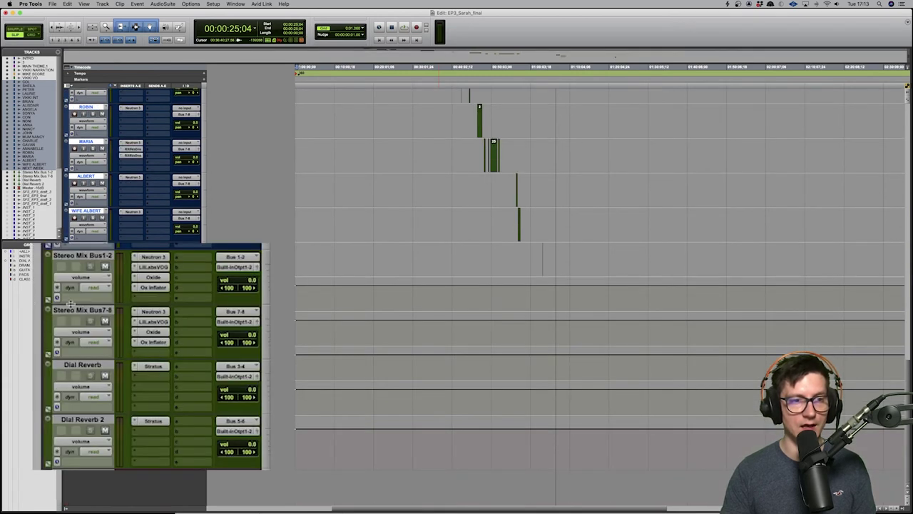
click(85, 313)
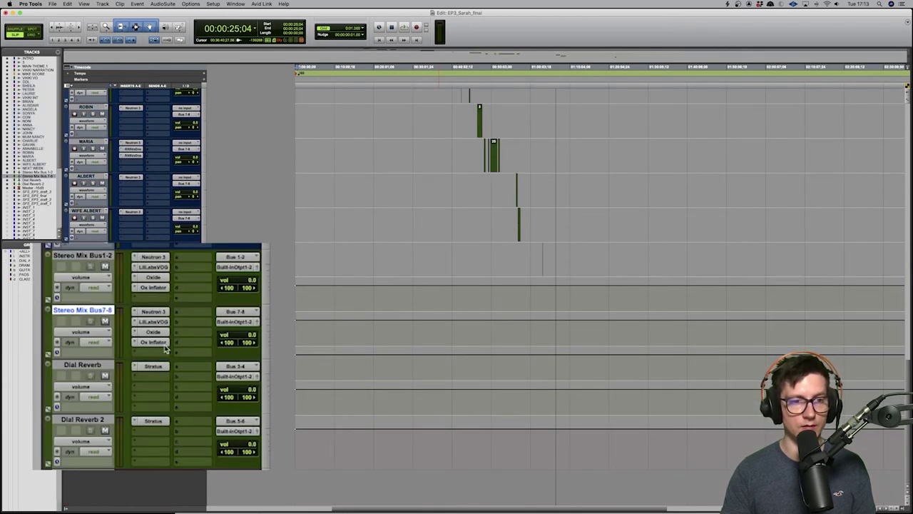
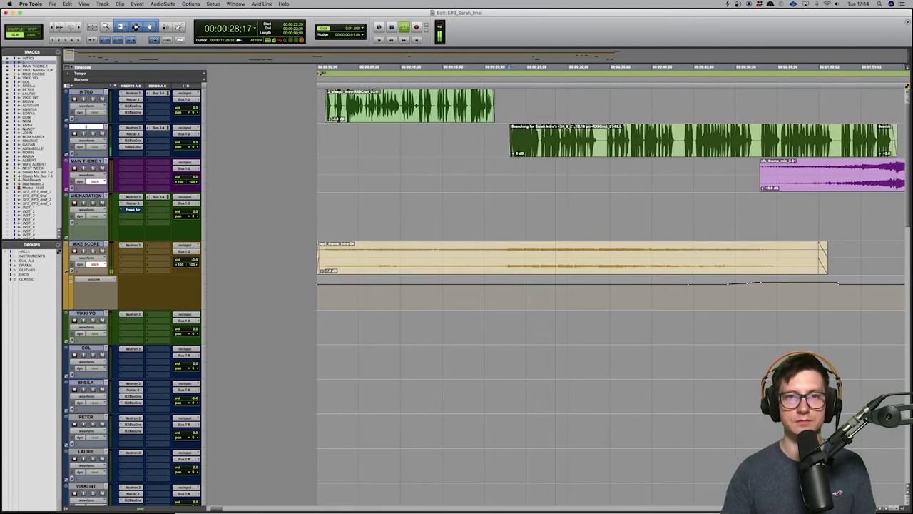
Audition the INTRO track's clip, and the narration track's first clip over the score
click(413, 96)
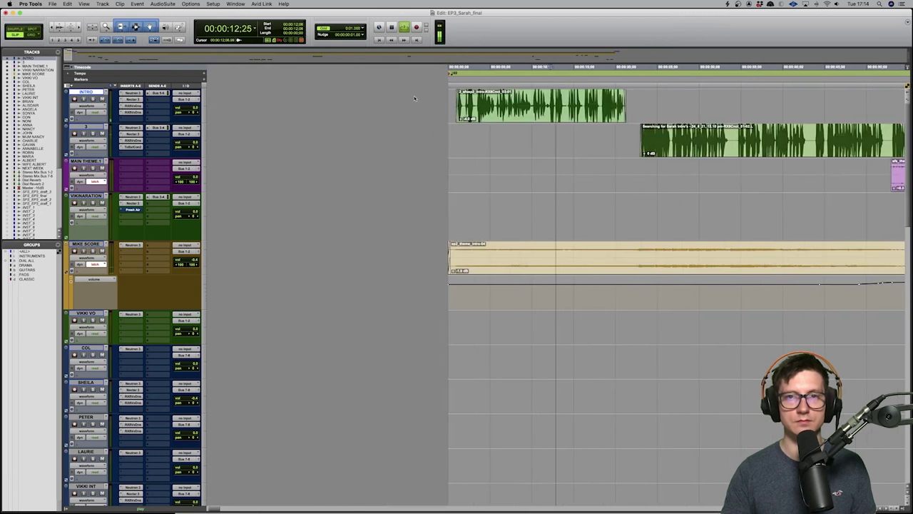
key(r)
key(r)
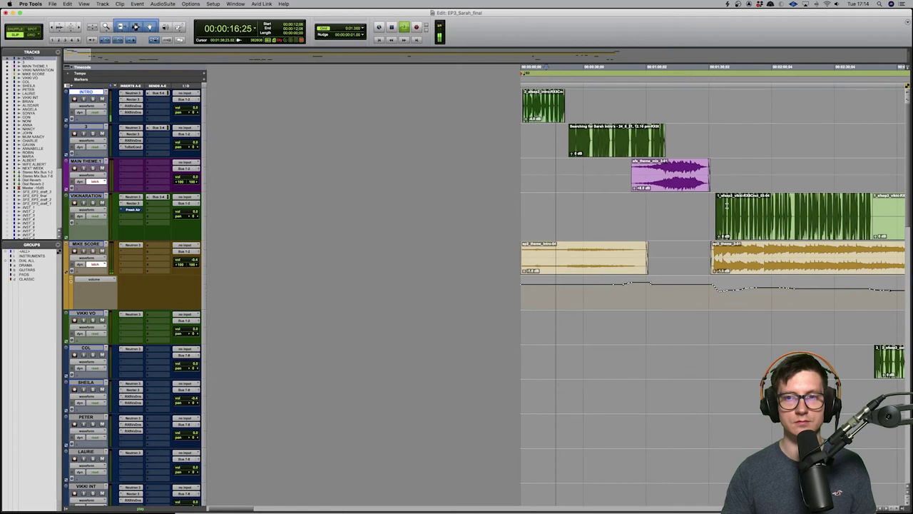
click(729, 214)
key(t)
key(t)
key(t)
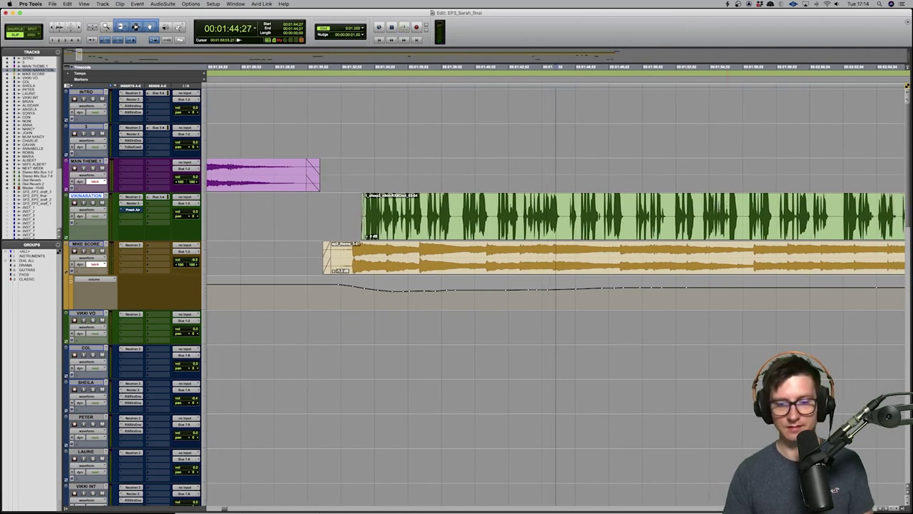
Examine the delay readouts of the dialogue channels and the two stereo mix buses in the Mix window
key(super+equal)
scroll(723, 162, right, 3)
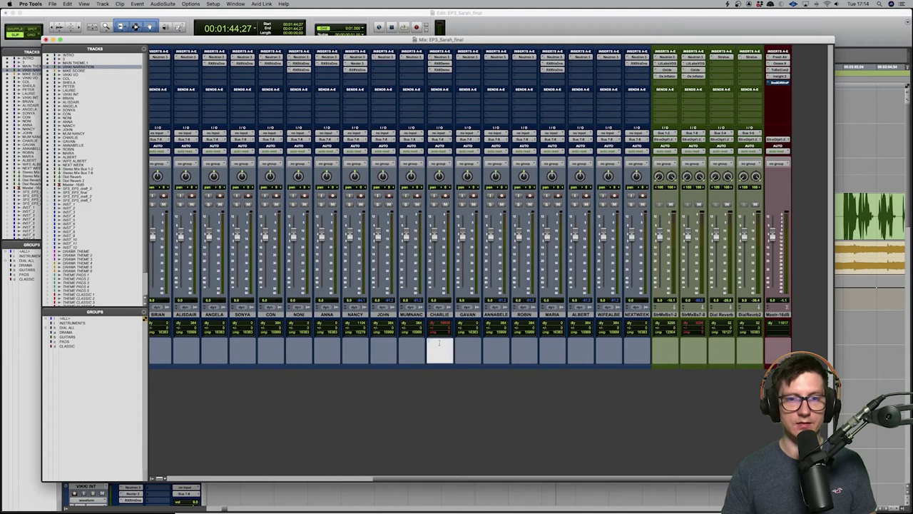
key(super+equal)
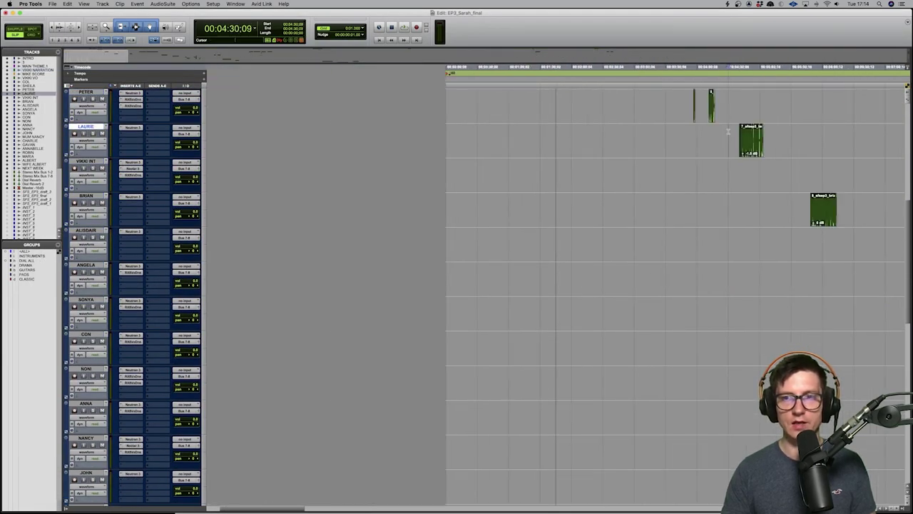
Play the dialogue clip that begins at about 00:04:41 on a Bus 7-8 track over the score
click(520, 132)
key(space)
scroll(521, 134, up, 5)
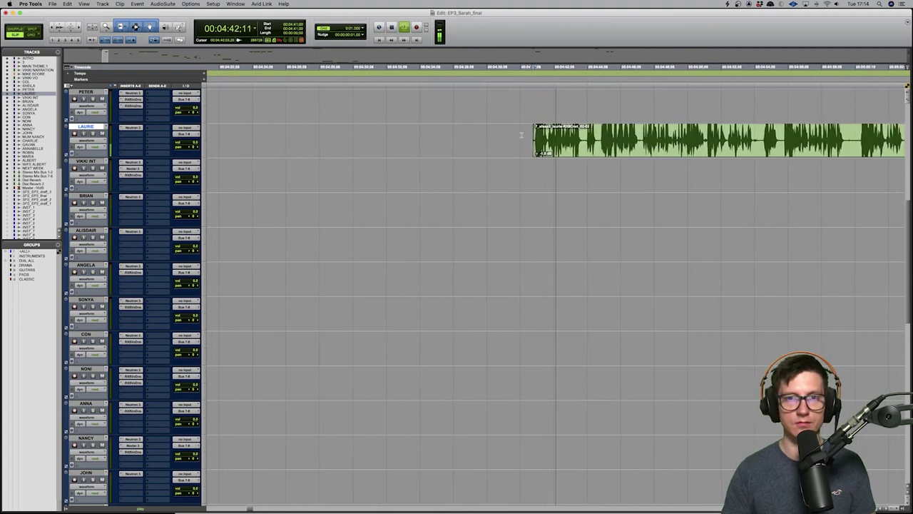
scroll(522, 134, up, 4)
scroll(485, 244, down, 5)
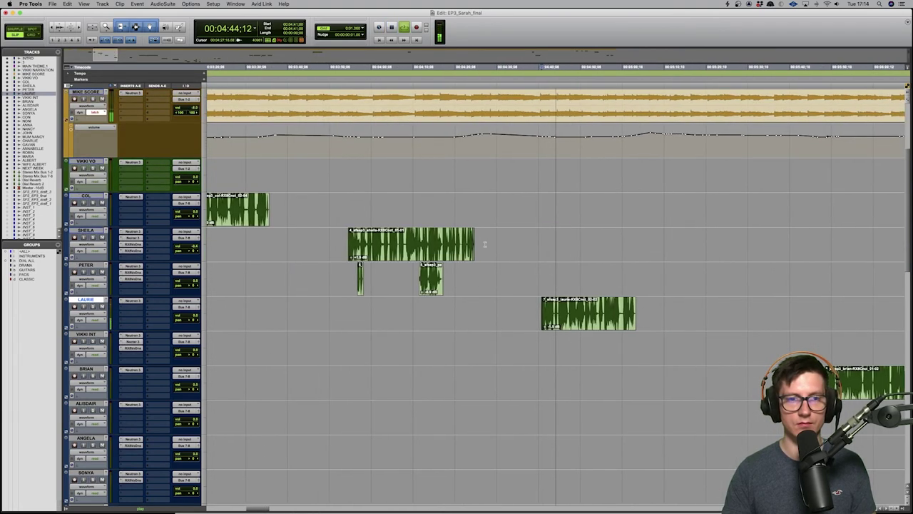
Play the overlapping dialogue clips on two Bus 7-8 tracks from 00:03:54;22 to check their sync
click(333, 238)
scroll(333, 238, up, 3)
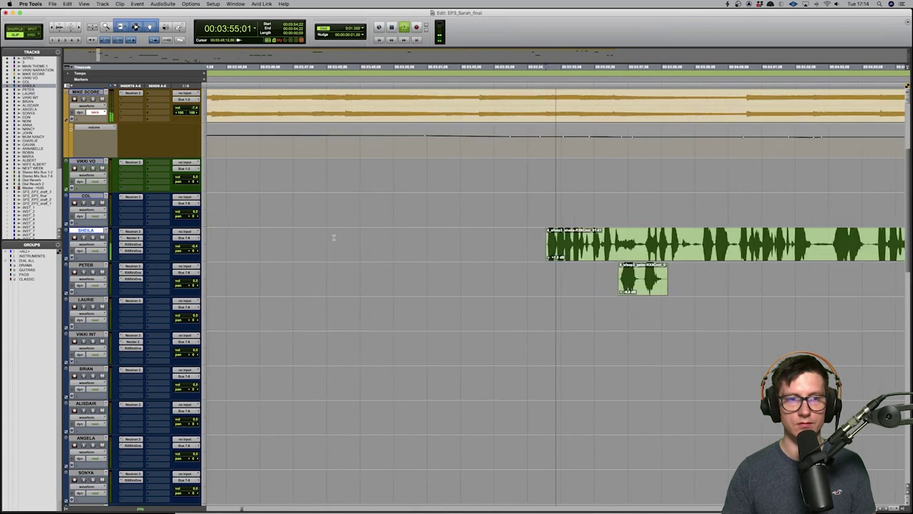
scroll(333, 237, up, 2)
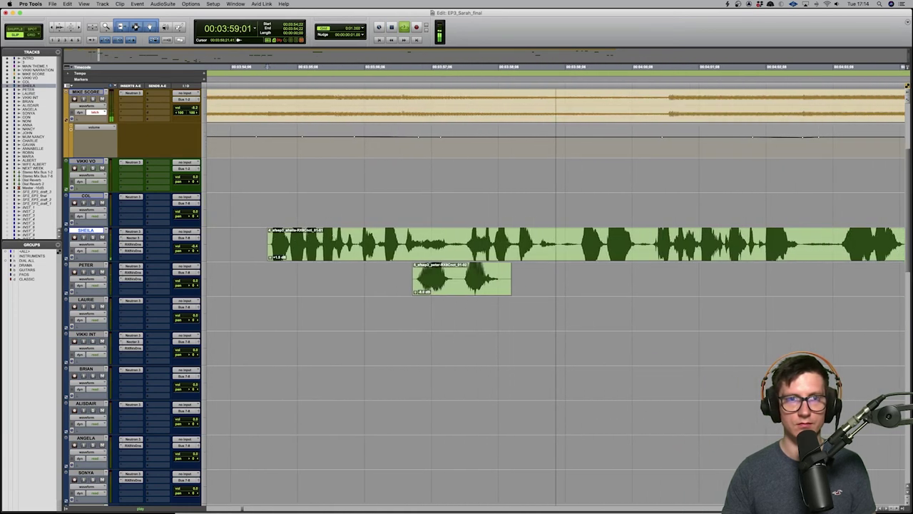
scroll(333, 238, down, 2)
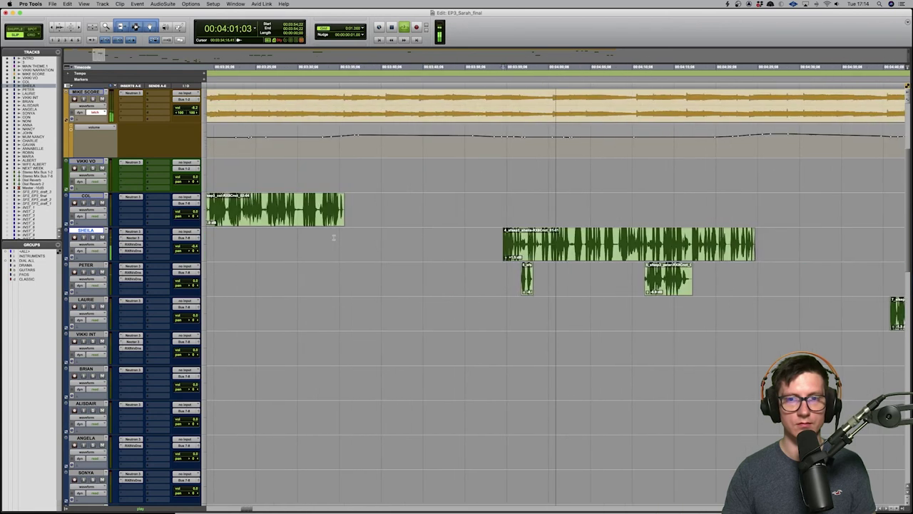
Play the dialogue clip that begins at about 00:07:33 on a Bus 7-8 track over the score
scroll(540, 255, down, 4)
click(655, 376)
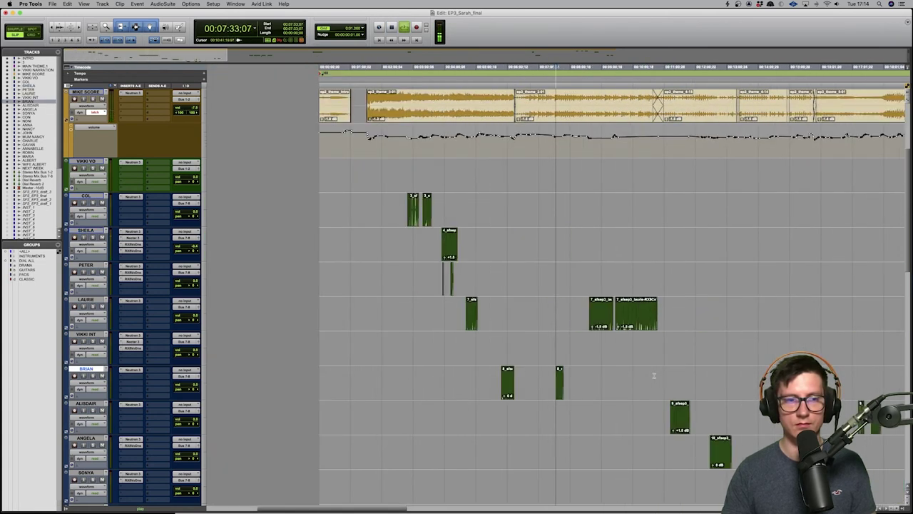
scroll(653, 376, up, 6)
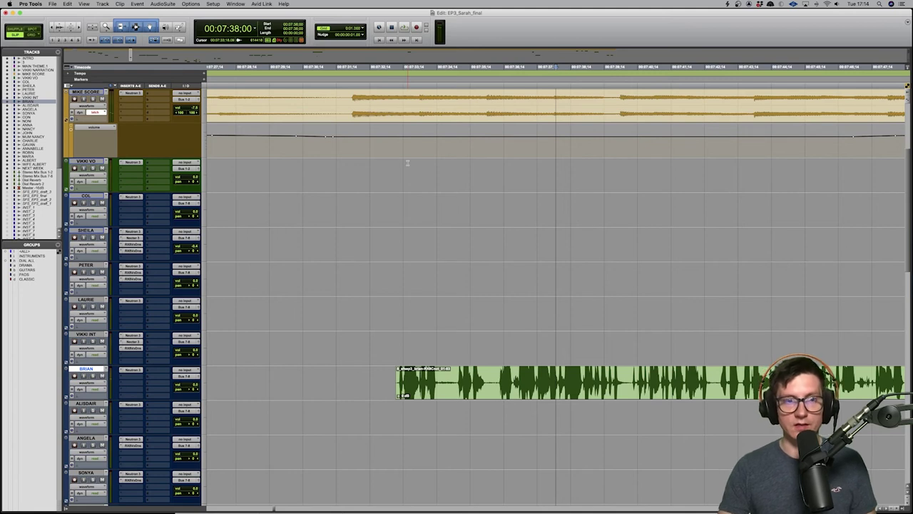
Play the dialogue clip that begins at about 00:35:52 on the Bus 7-8 track with three inserts
scroll(408, 163, down, 5)
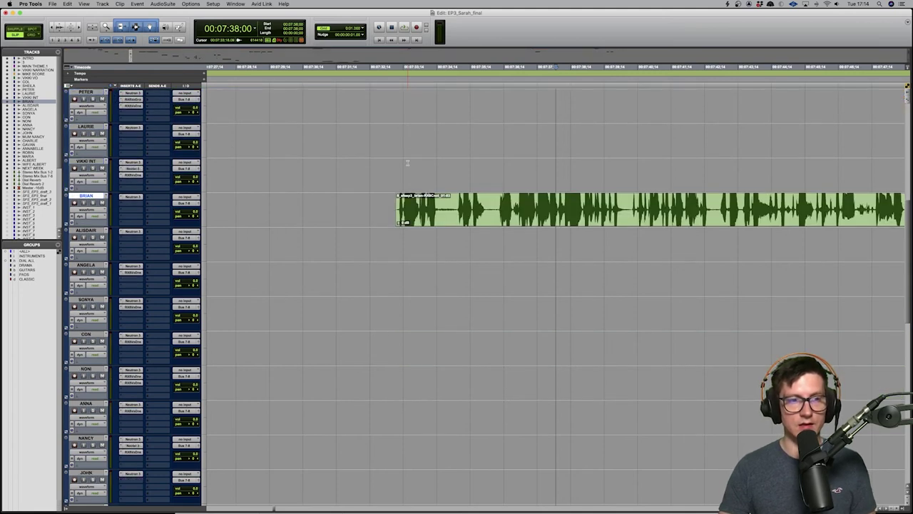
scroll(250, 169, down, 10)
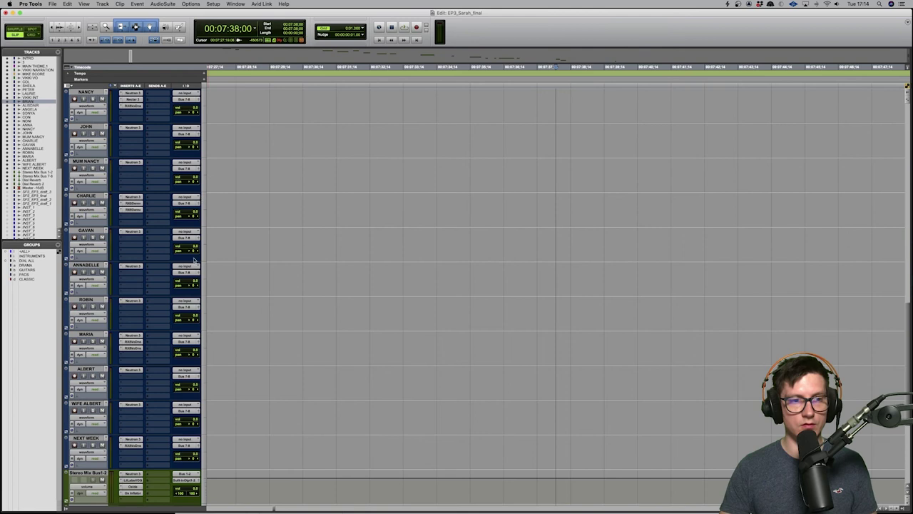
click(345, 208)
key(Tab)
key(space)
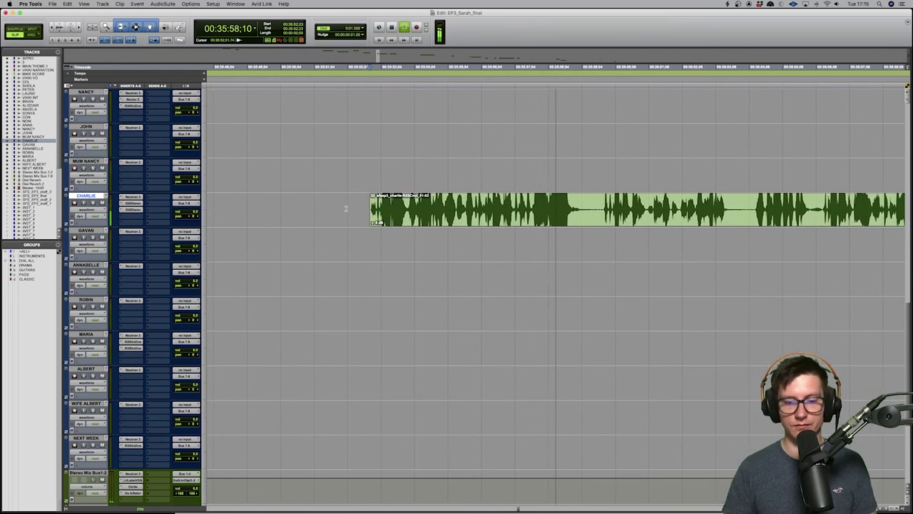
Examine the delay readouts of the playing dialogue channel and stereo mix buses in the Mix window, and the bus tracks in the Edit window
key(super+equal)
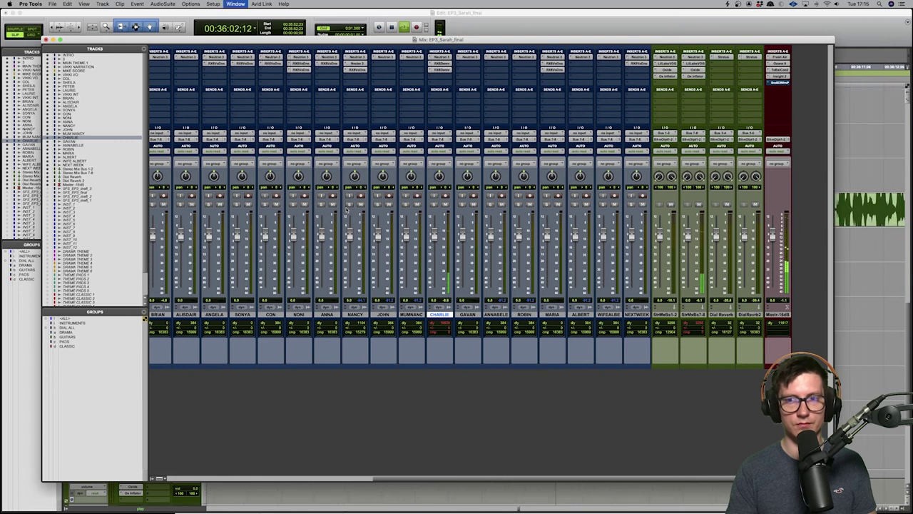
key(super+equal)
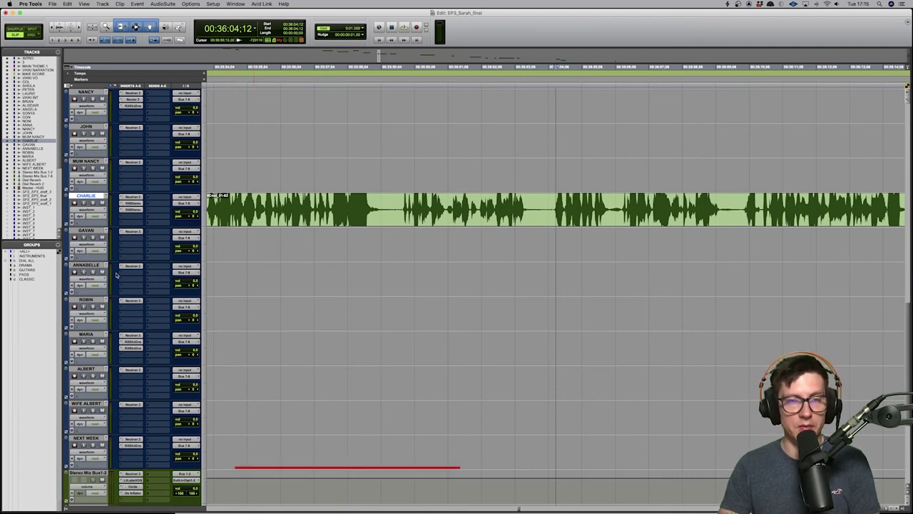
scroll(117, 275, down, 5)
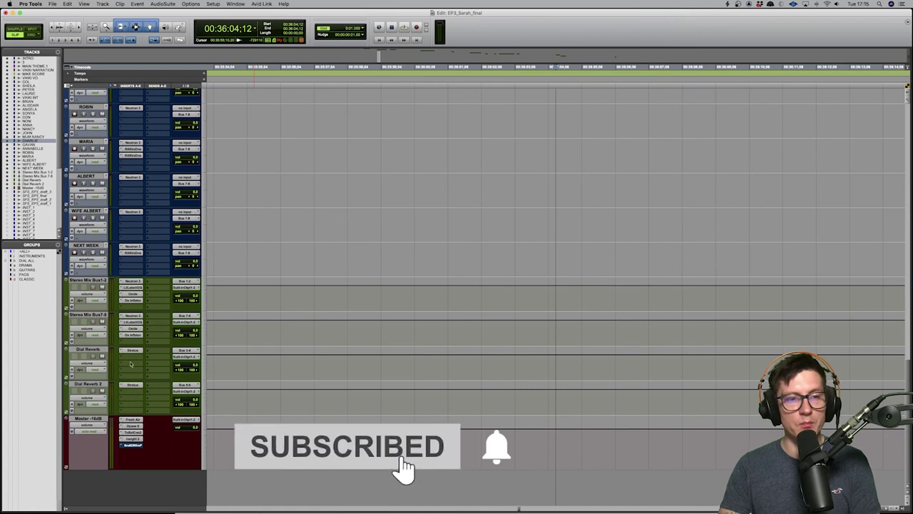